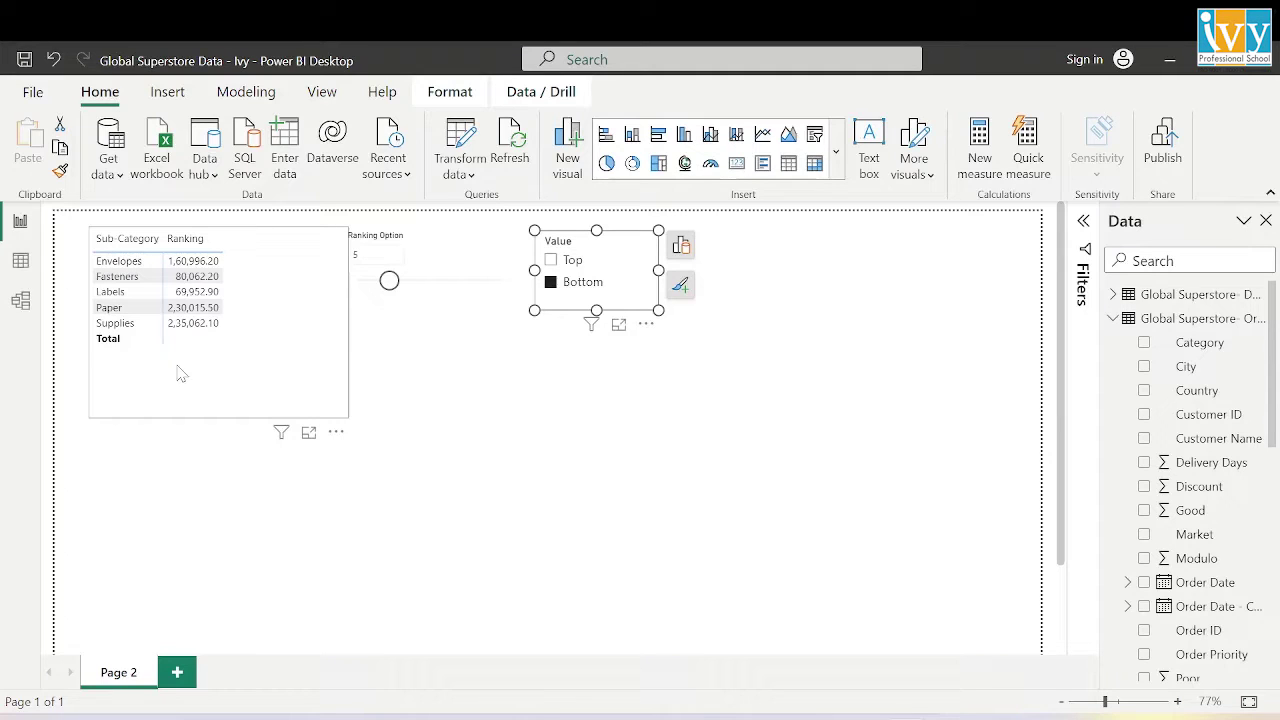
# Search the data fields for ranking and review the DAX formula of the Ranking measure without changing it
pyautogui.click(742, 496)
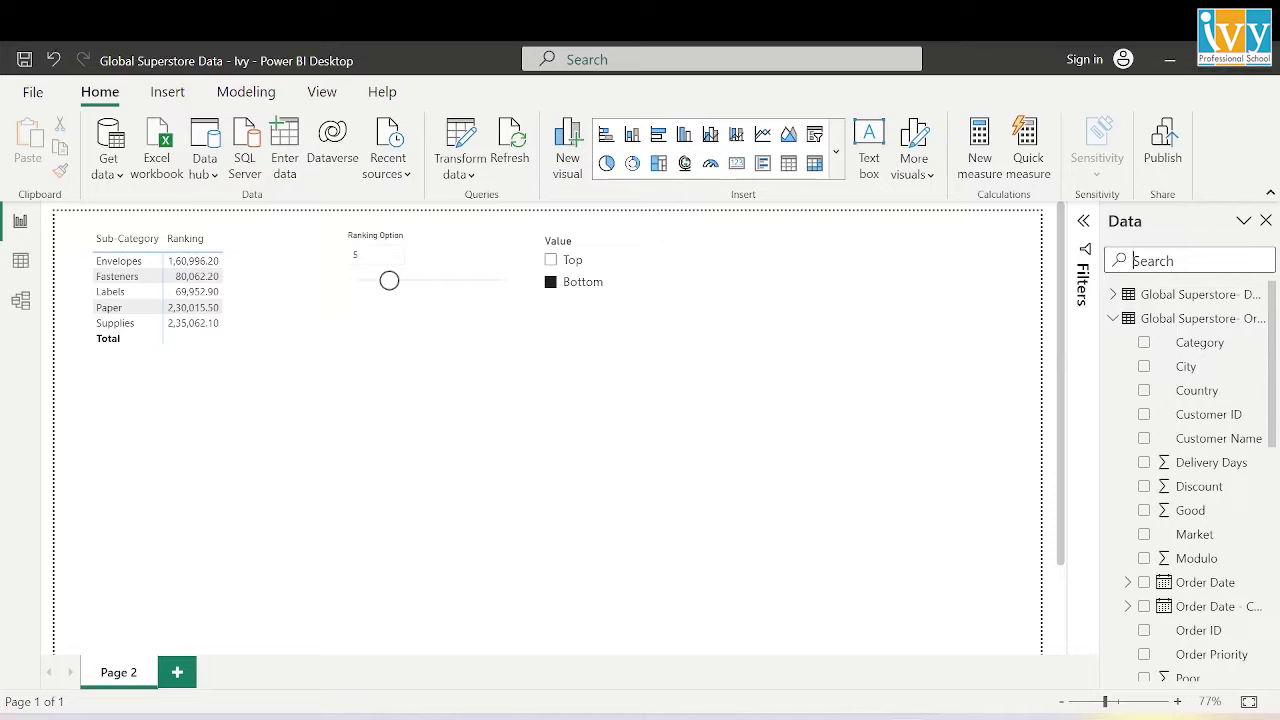
pyautogui.write('ranking')
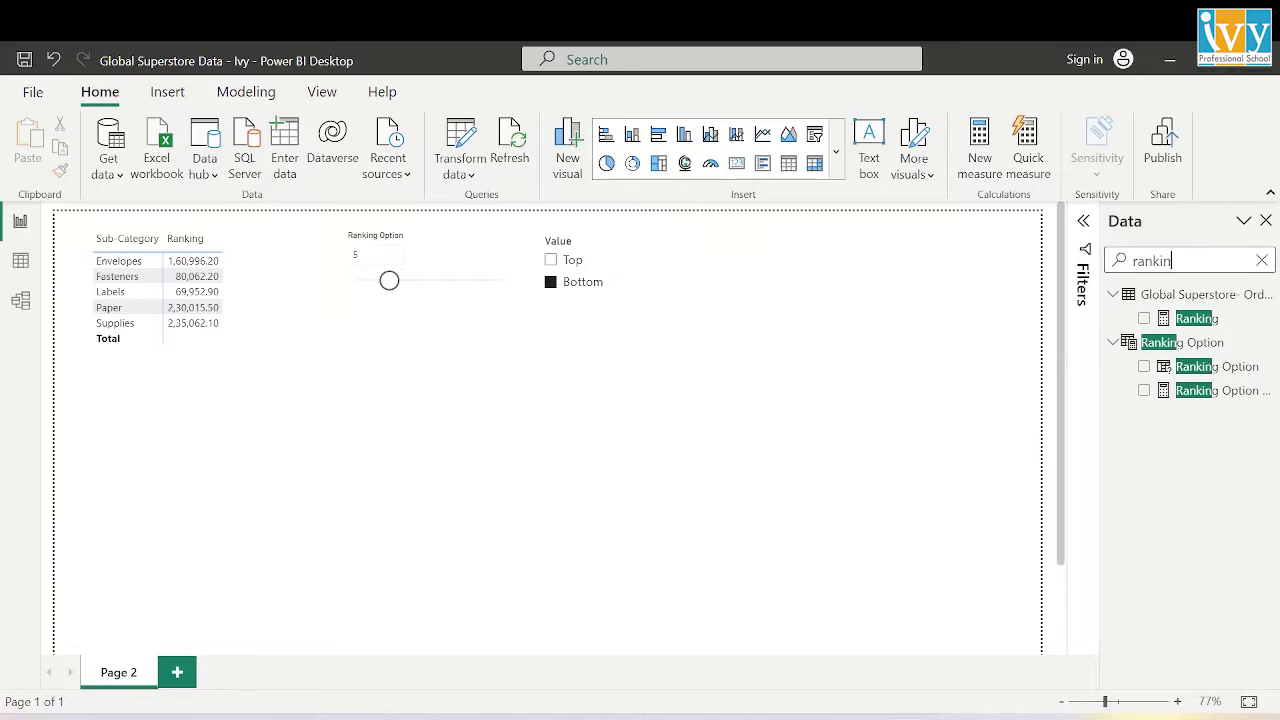
pyautogui.click(1198, 318)
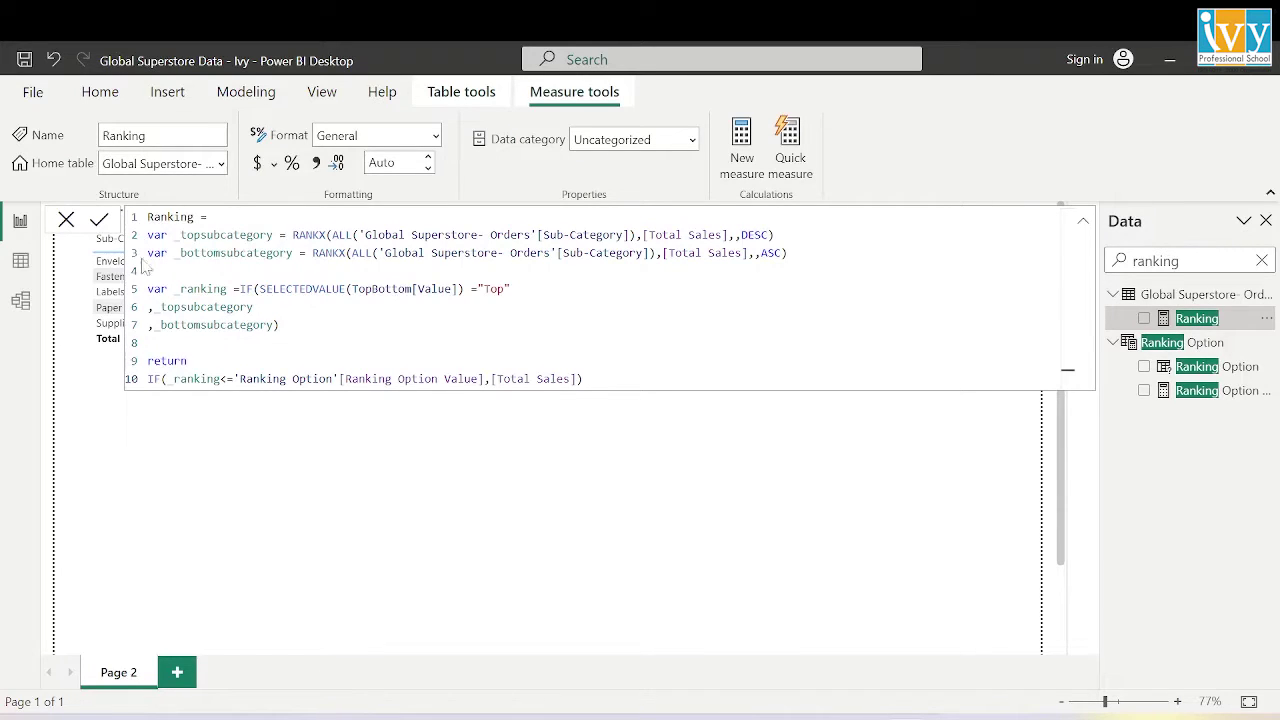
pyautogui.click(66, 219)
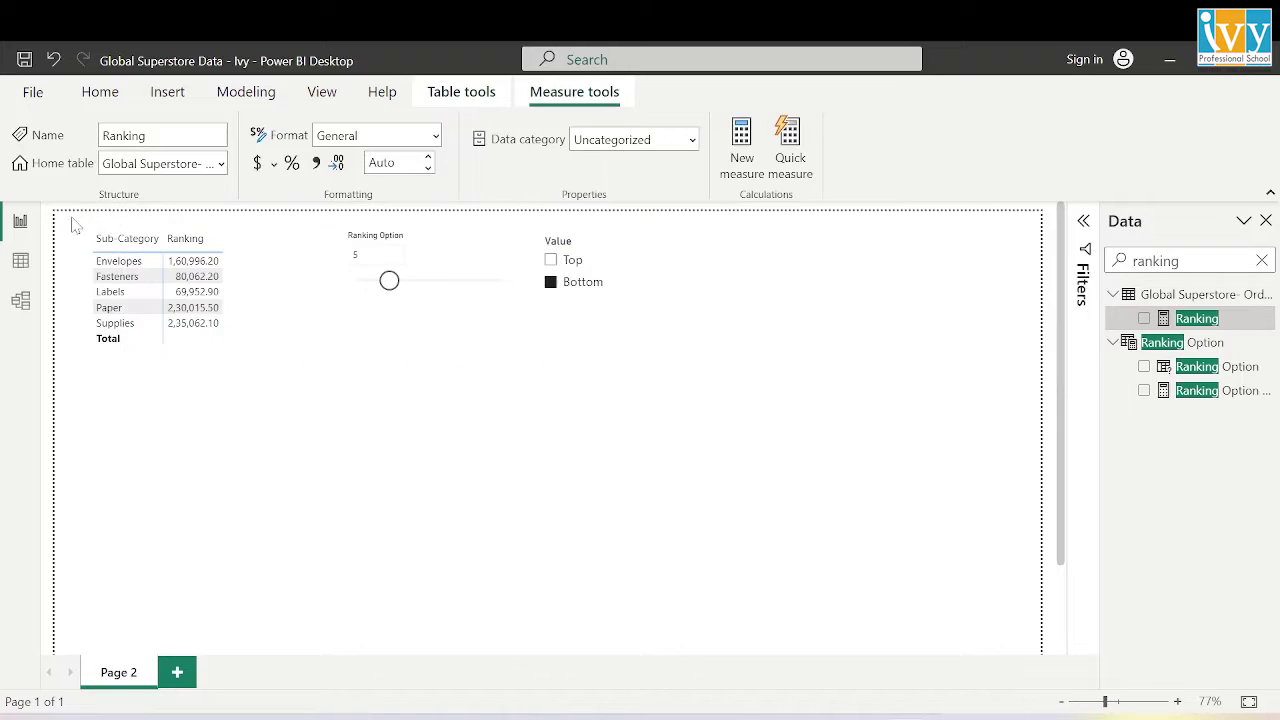
# Start a new fields parameter and name it Breakdown Field
pyautogui.click(250, 91)
pyautogui.click(398, 168)
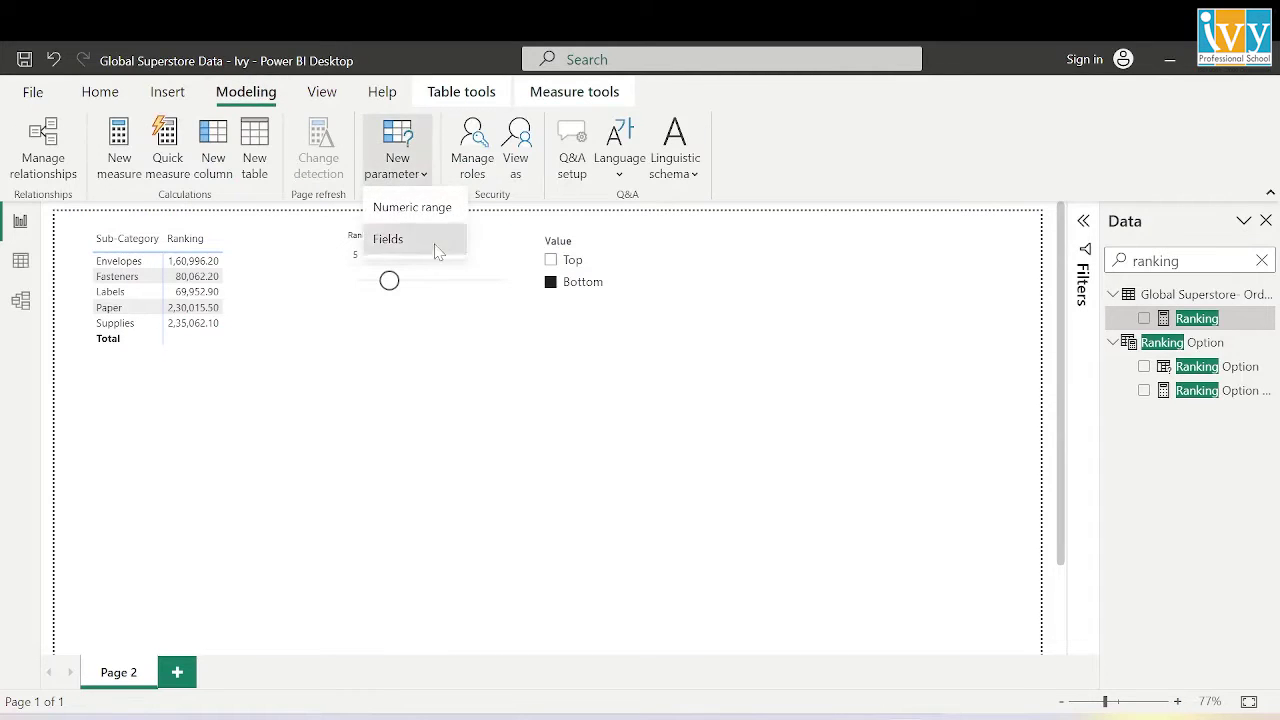
pyautogui.click(434, 242)
pyautogui.click(434, 258)
pyautogui.hotkey('ctrl', 'a')
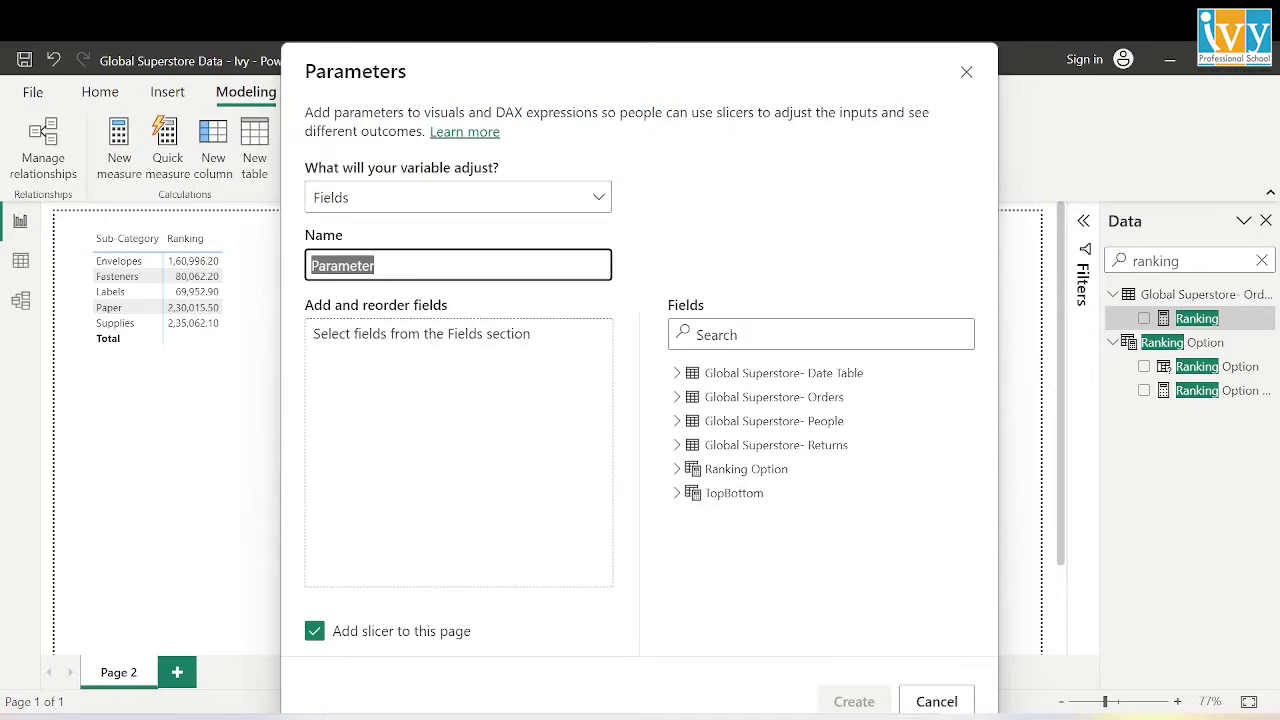
pyautogui.write('Breakdo')
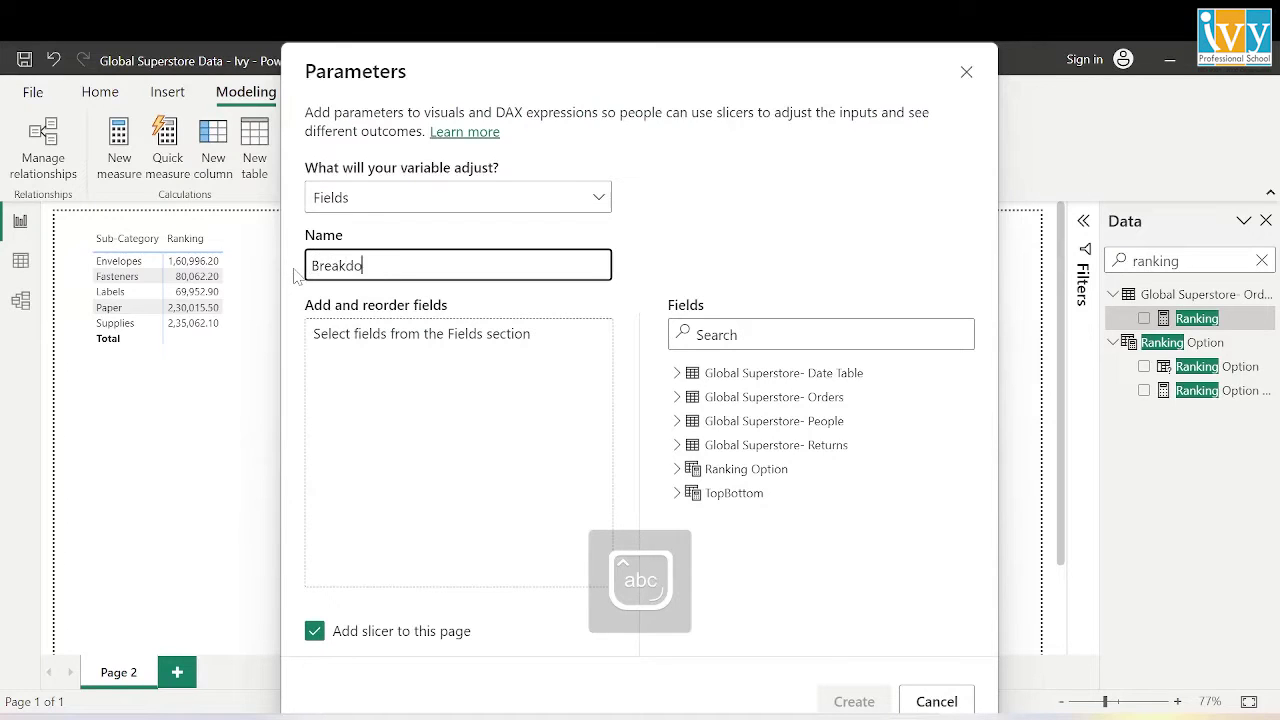
pyautogui.write('wn Field')
# Add the Sub-Category and Product Name fields from the Orders table to the parameter
pyautogui.click(678, 400)
pyautogui.click(730, 334)
pyautogui.write('sub')
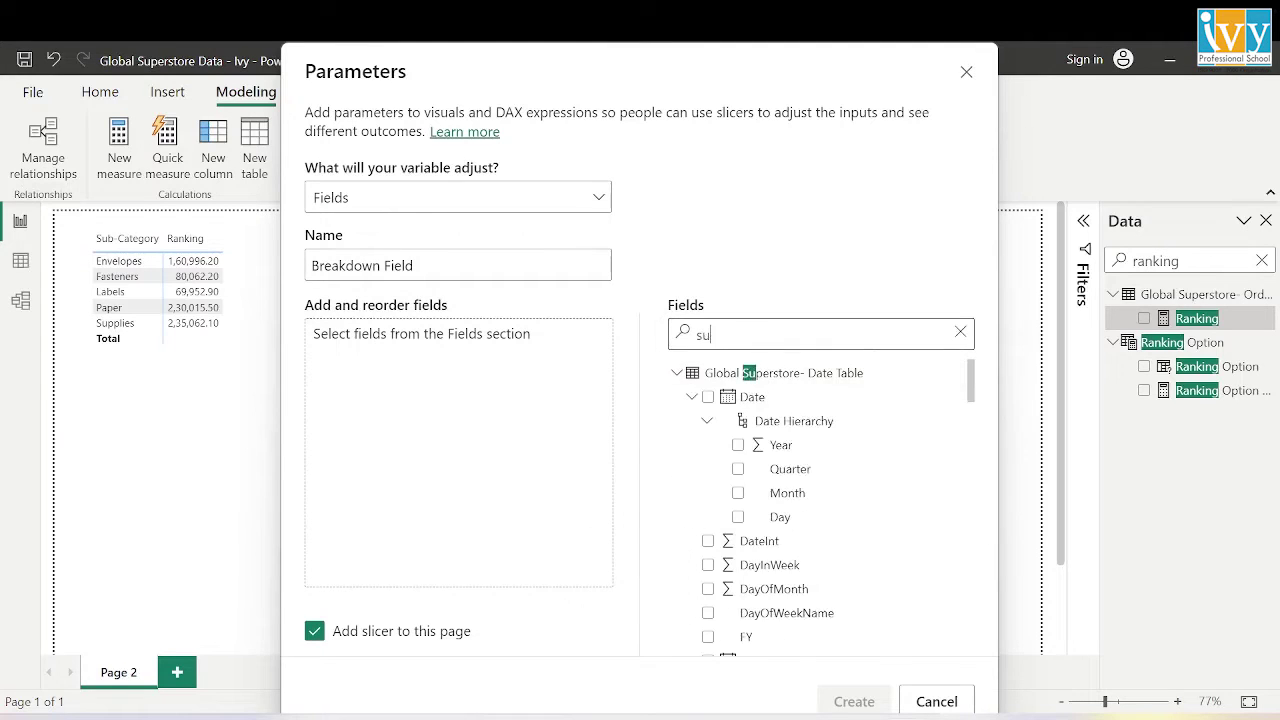
pyautogui.moveTo(785, 400); pyautogui.dragTo(449, 363)
pyautogui.press('BackSpace')
pyautogui.press('BackSpace')
pyautogui.press('BackSpace')
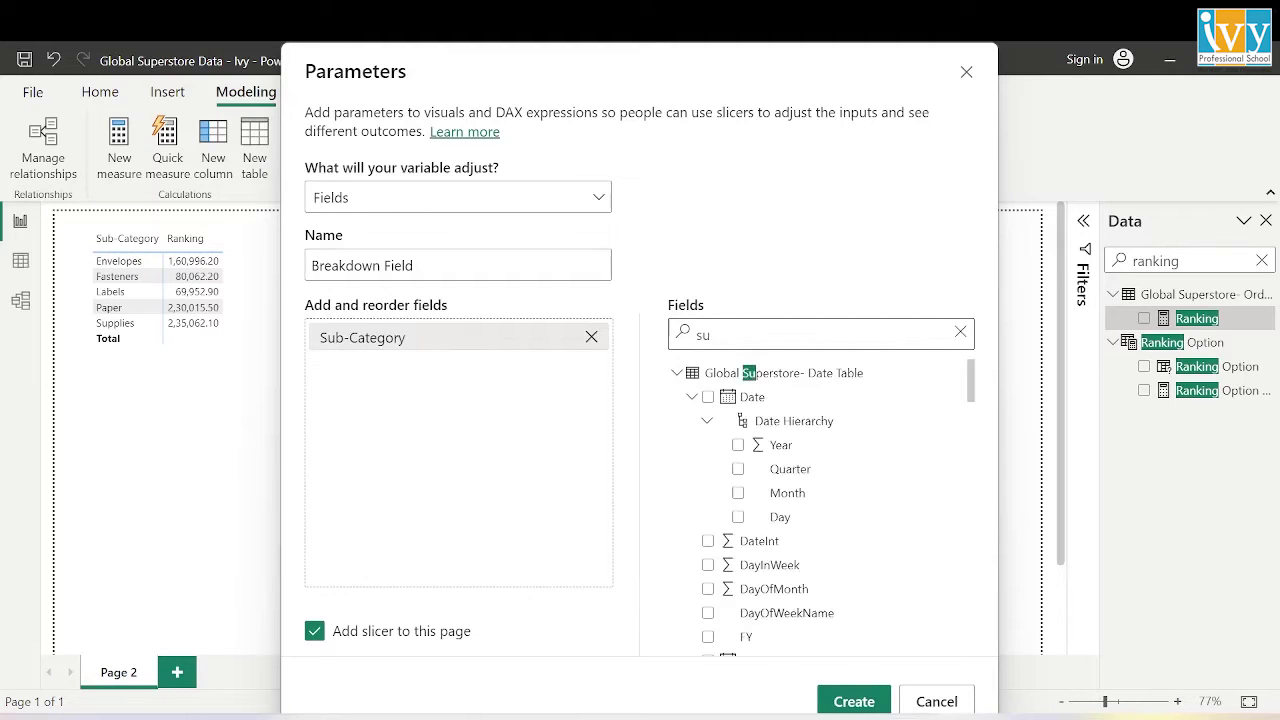
pyautogui.write('prod')
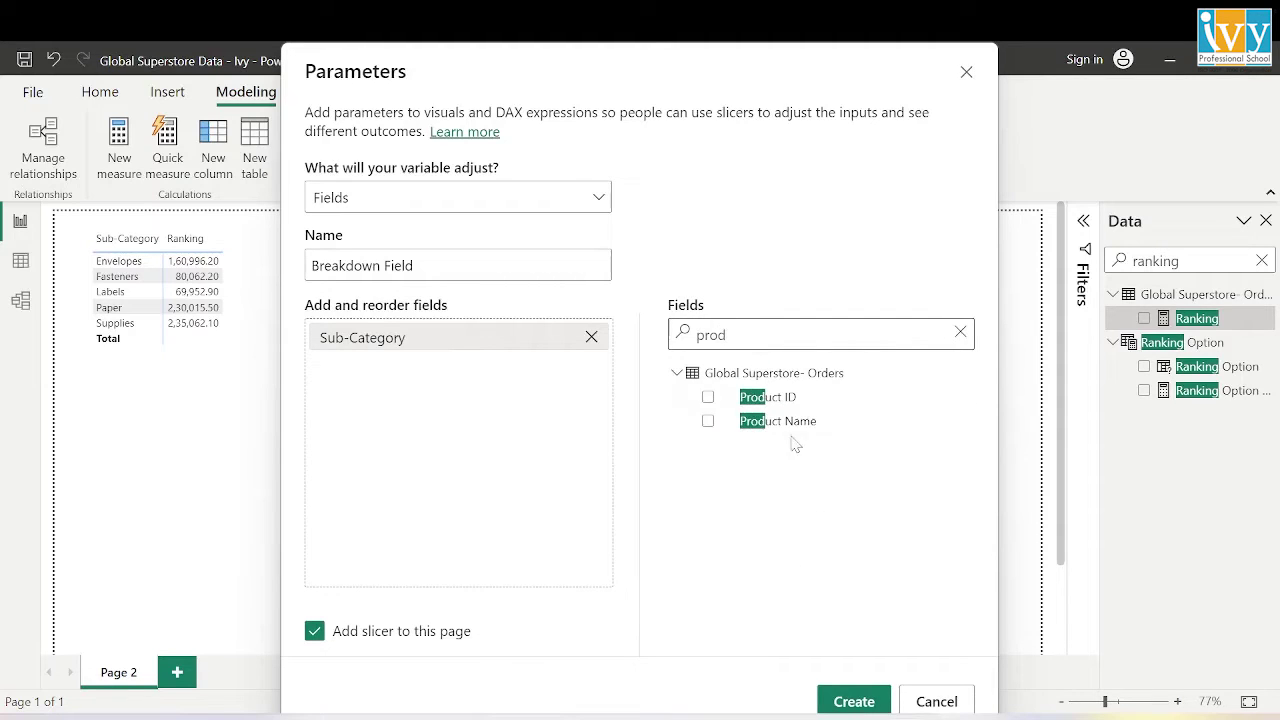
pyautogui.moveTo(797, 428); pyautogui.dragTo(440, 392)
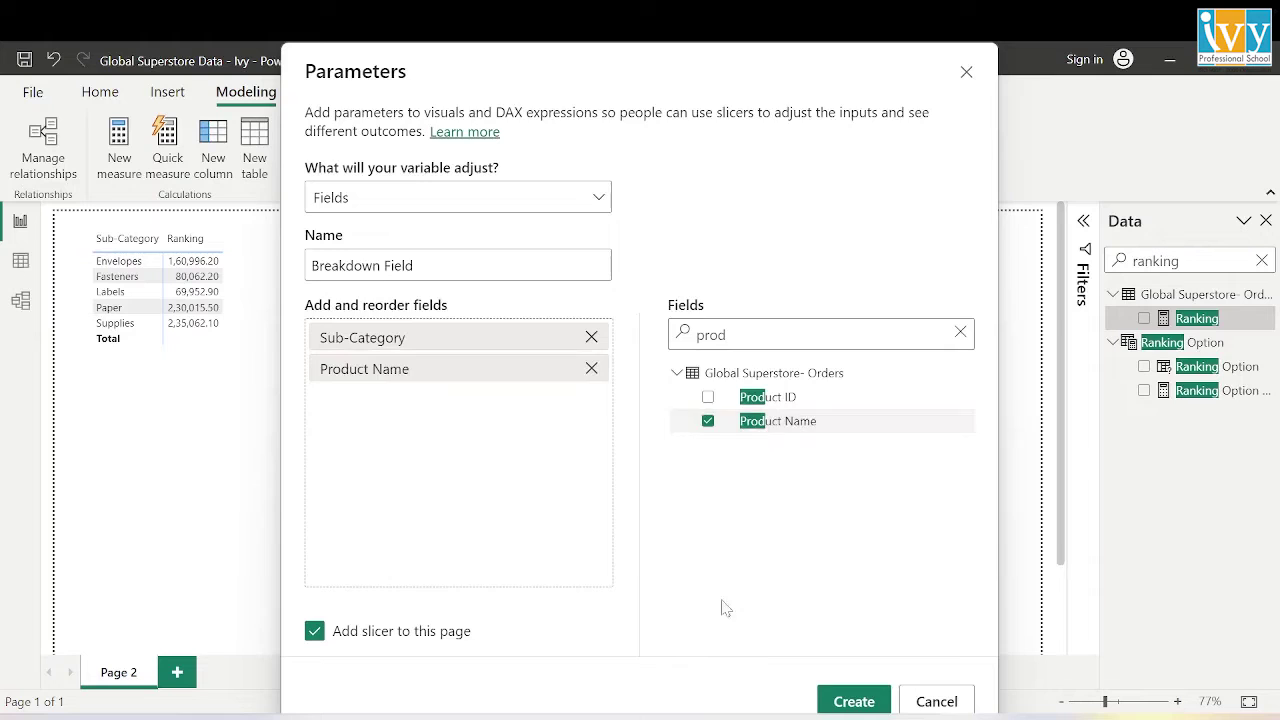
# Create the parameter with its slicer and place the slicer, reduced in size, beside the Top/Bottom Value slicer
pyautogui.click(837, 697)
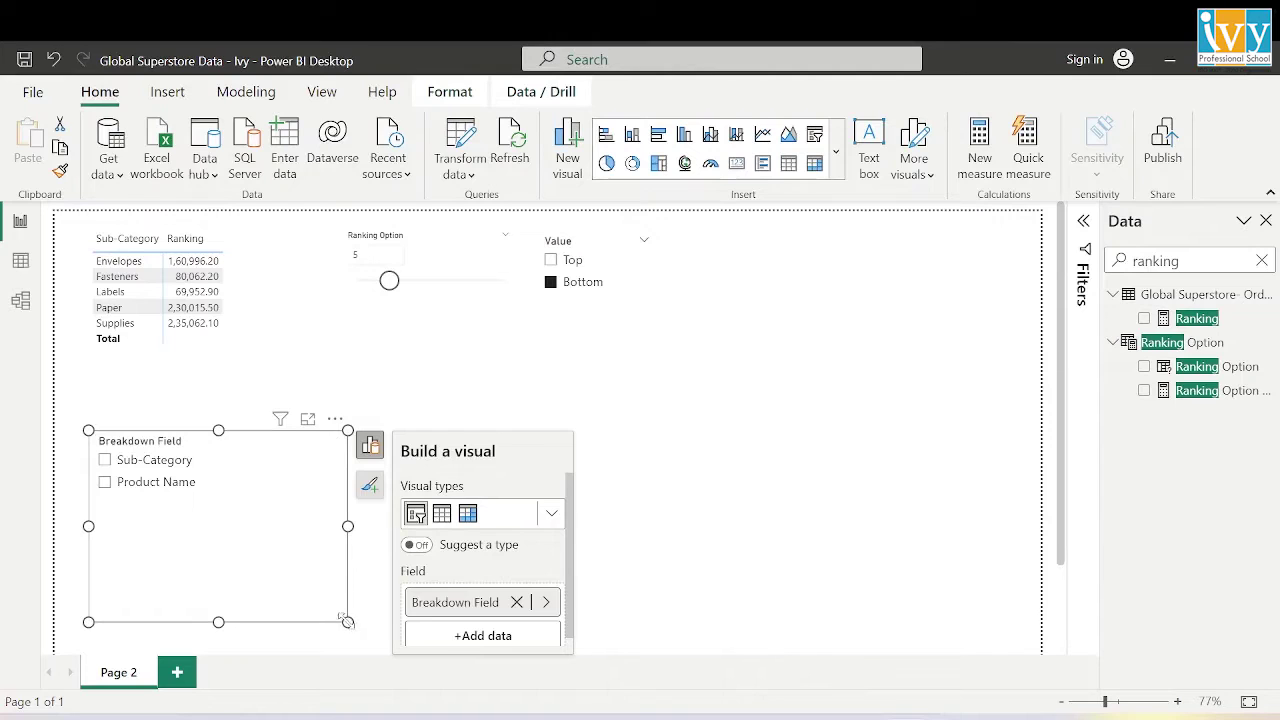
pyautogui.moveTo(348, 622); pyautogui.dragTo(245, 496)
pyautogui.moveTo(198, 453); pyautogui.dragTo(897, 254)
# Remove the Sub-Category field from the Ranking matrix
pyautogui.click(232, 390)
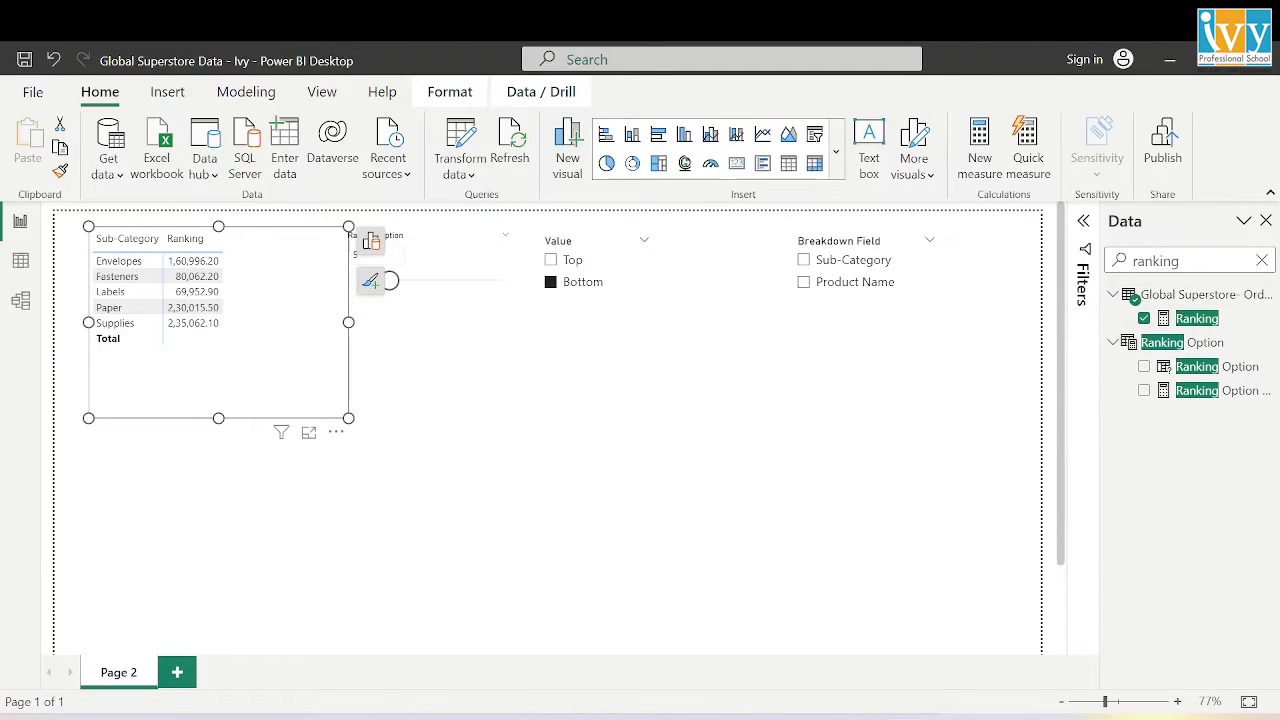
pyautogui.click(1262, 260)
pyautogui.scroll(-10, 1201, 457)
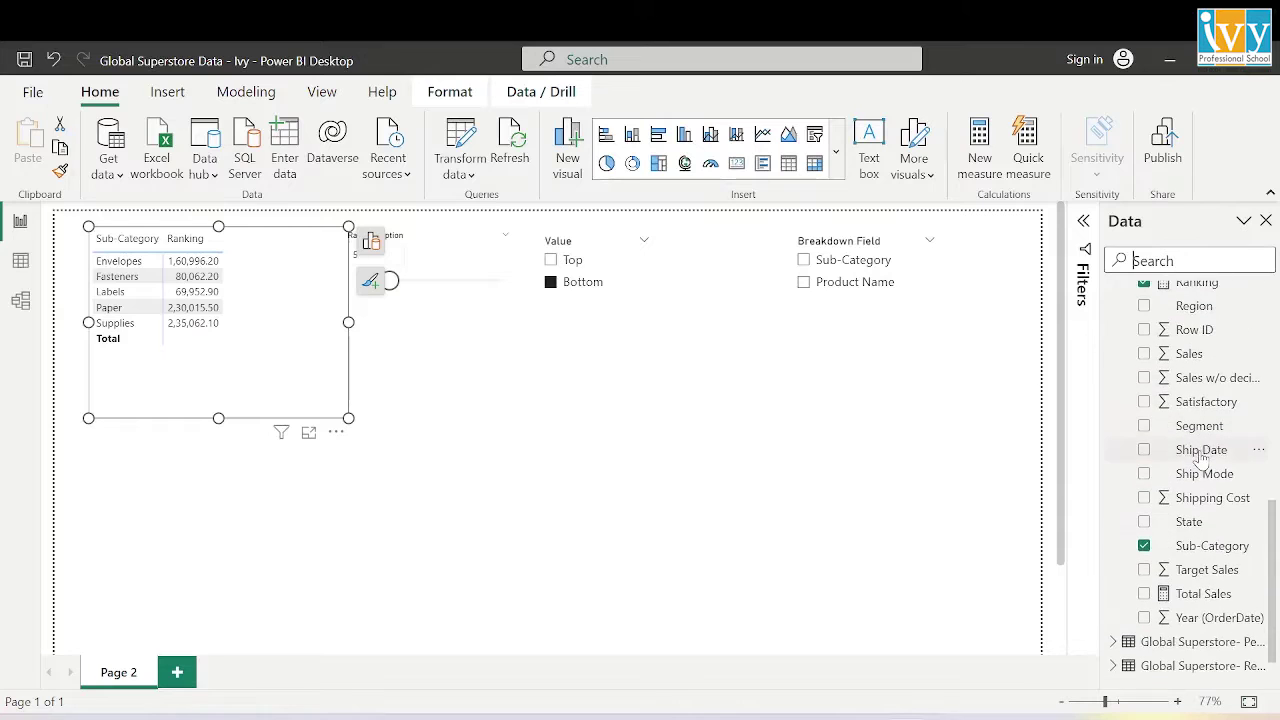
pyautogui.scroll(-1, 1201, 457)
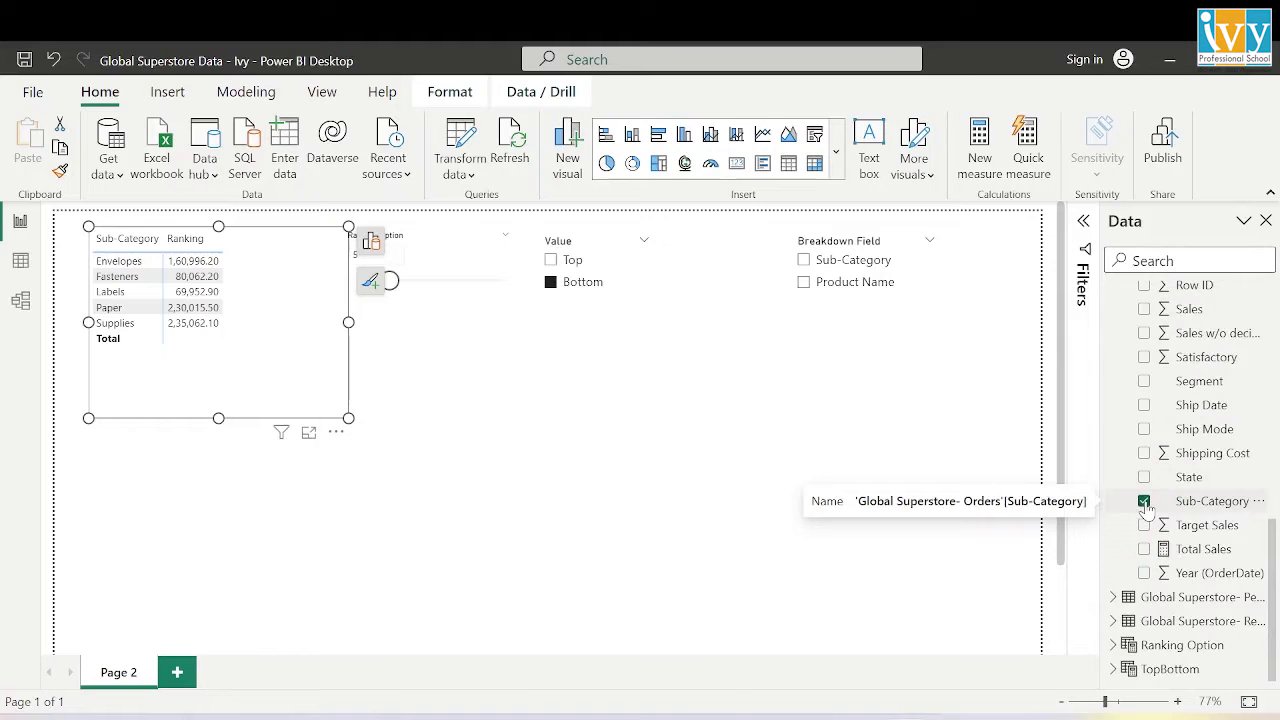
pyautogui.click(1144, 501)
# Add the Breakdown Field parameter to the rows of the Ranking matrix
pyautogui.scroll(8, 1208, 475)
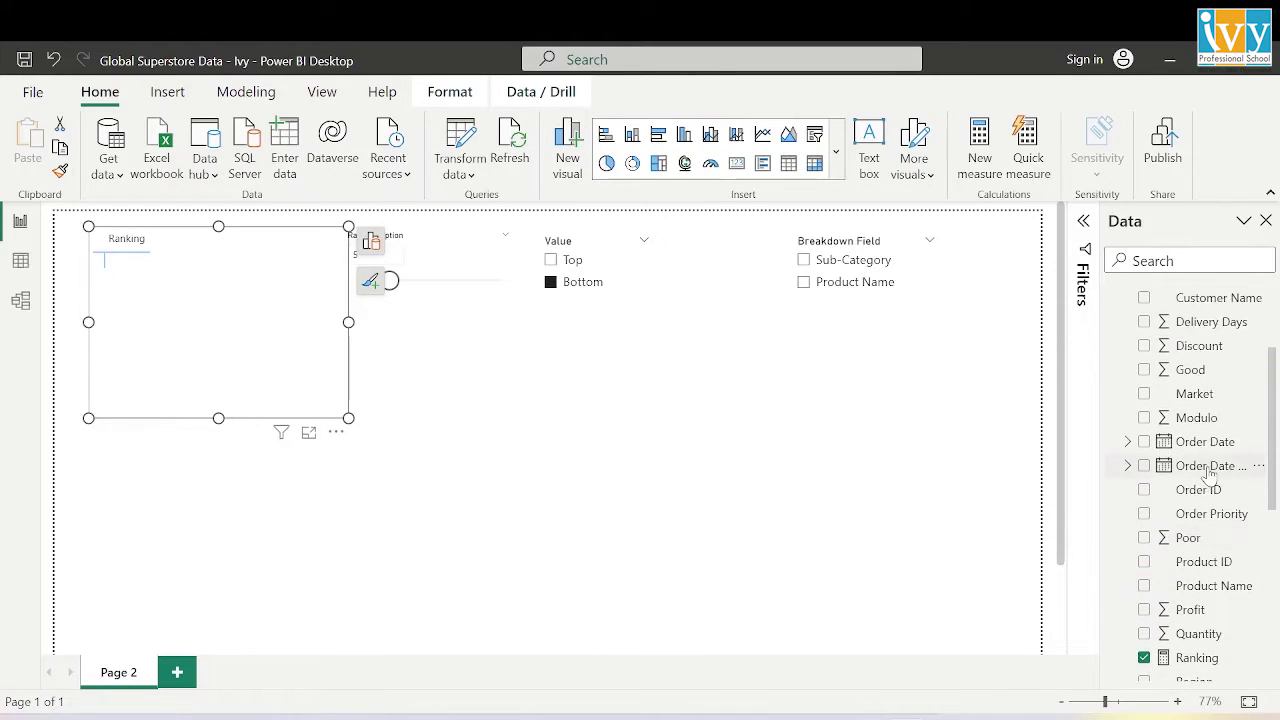
pyautogui.scroll(4, 1201, 471)
pyautogui.scroll(-3, 1203, 463)
pyautogui.scroll(3, 1197, 485)
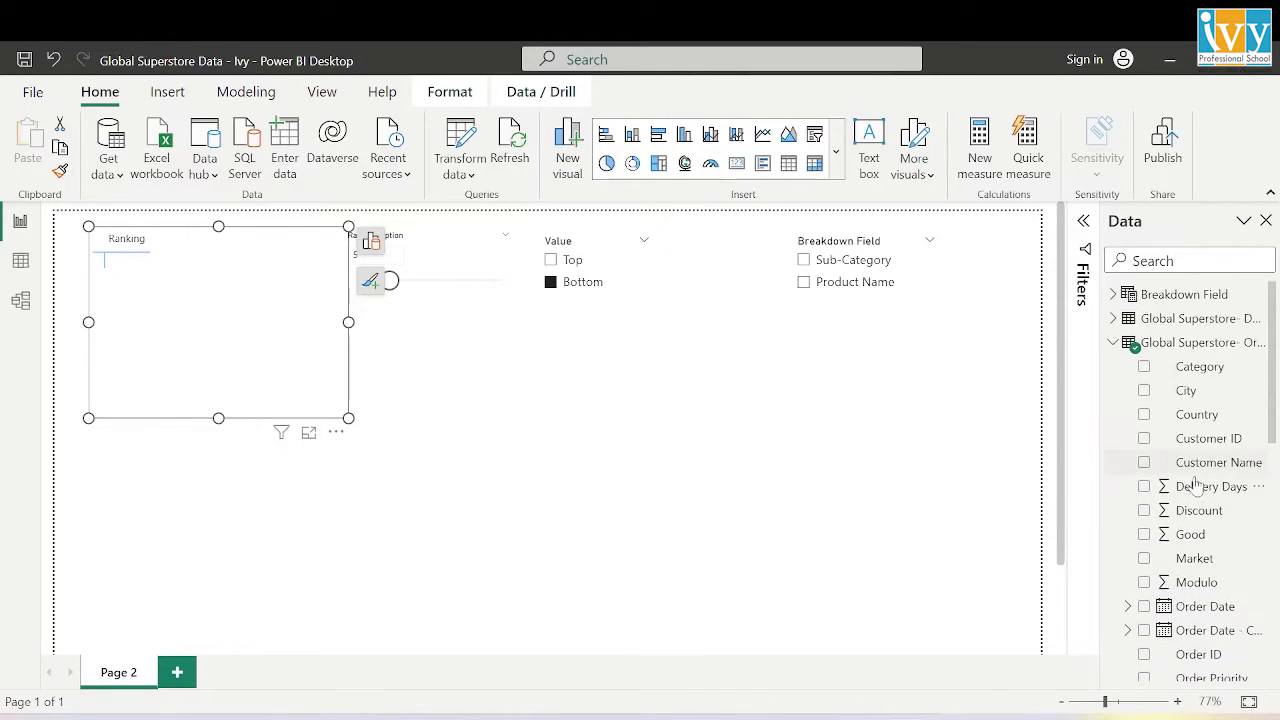
pyautogui.click(1113, 294)
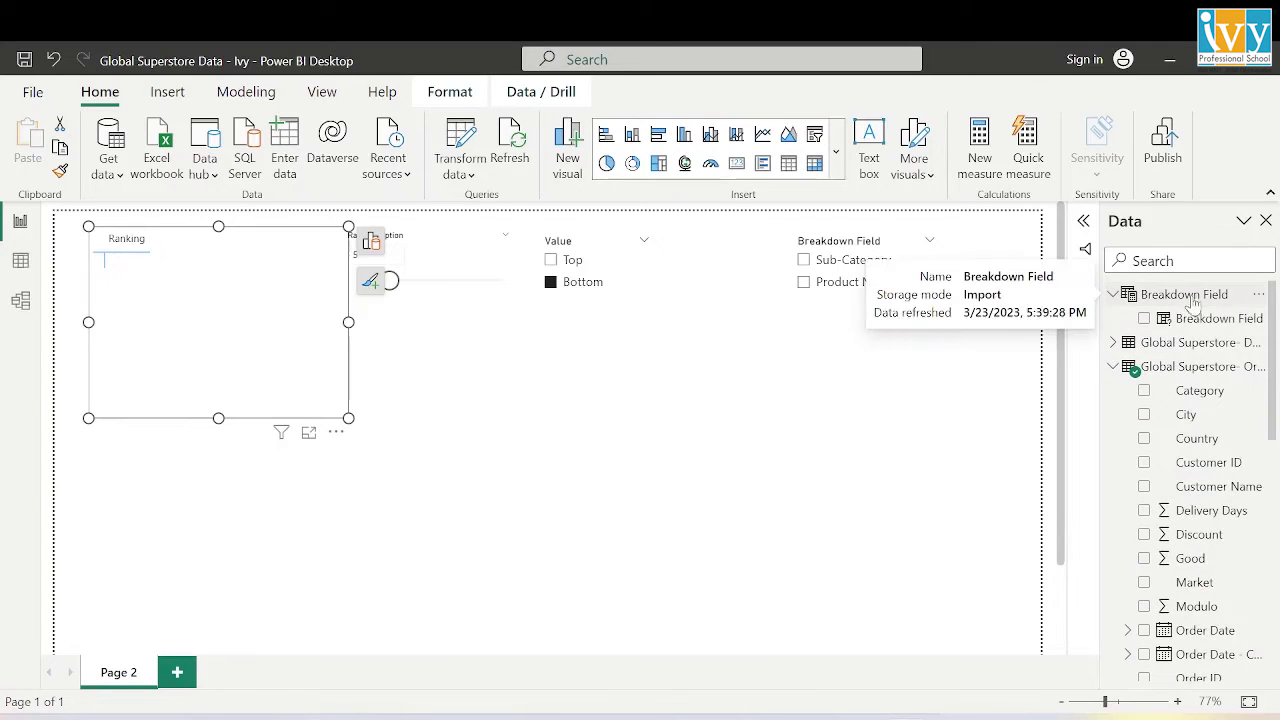
pyautogui.moveTo(1214, 318); pyautogui.dragTo(207, 272)
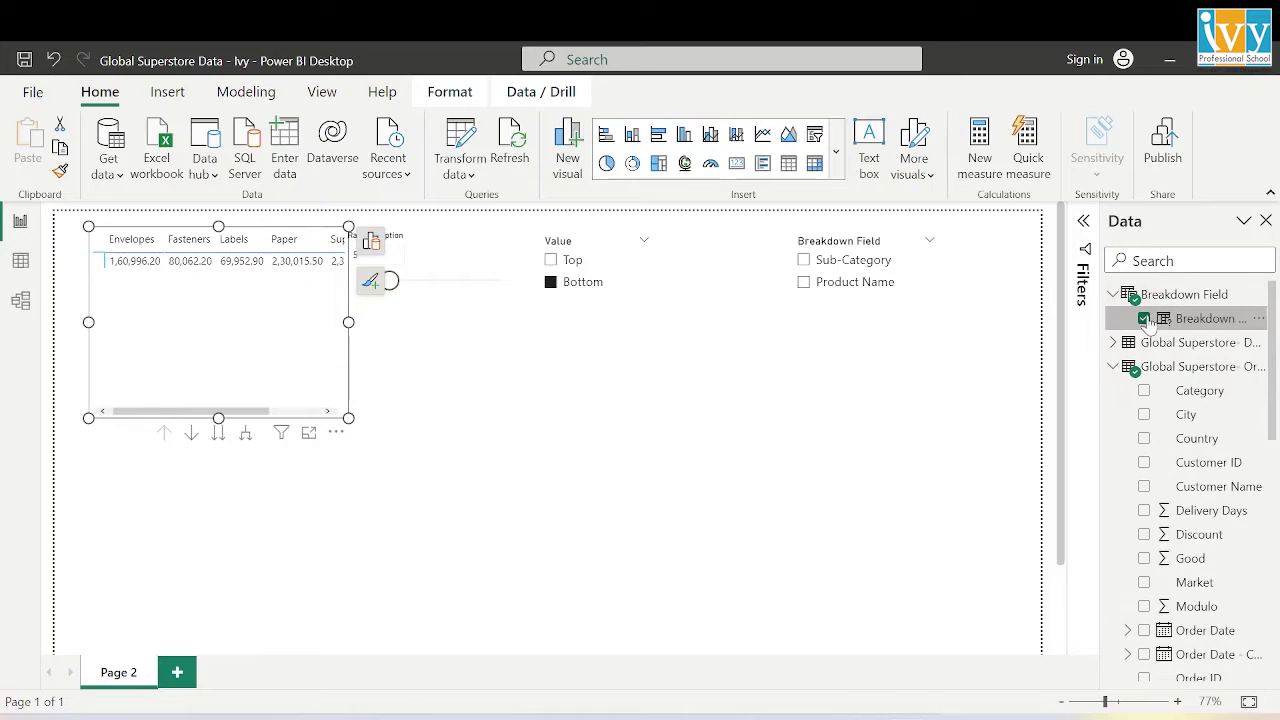
pyautogui.hotkey('ctrl', 'z')
pyautogui.click(370, 244)
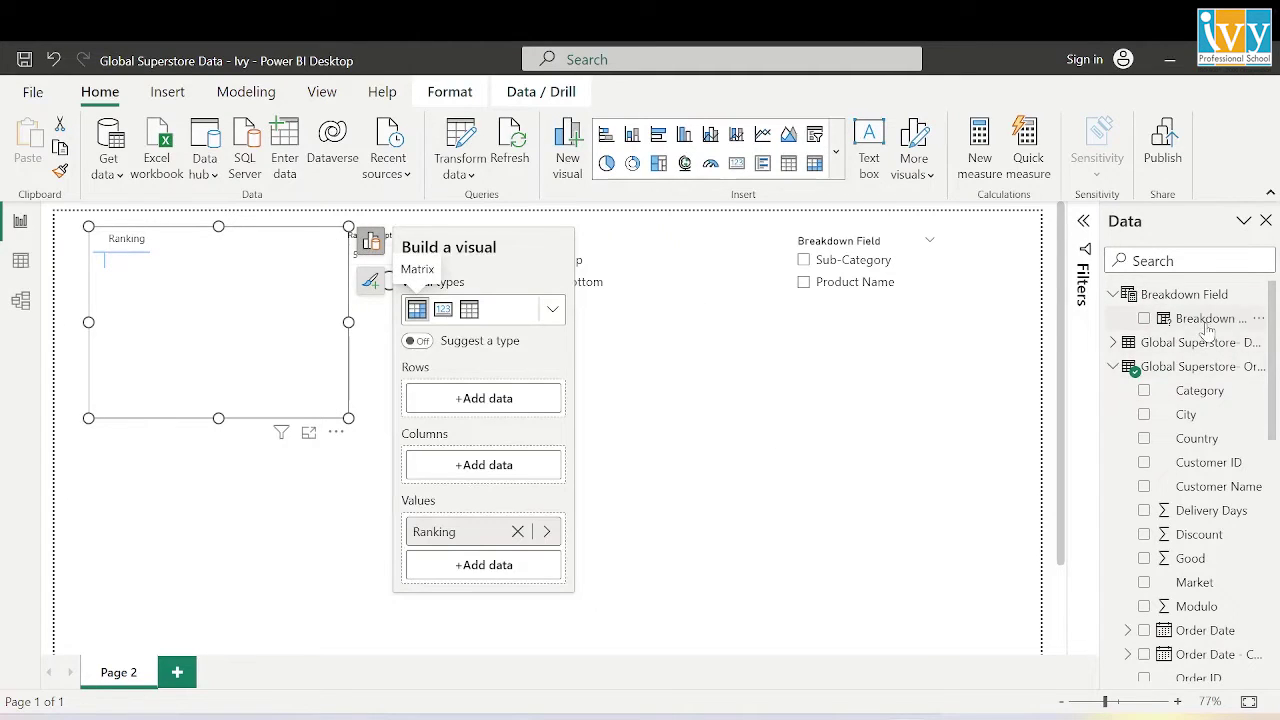
pyautogui.moveTo(1205, 320); pyautogui.dragTo(488, 402)
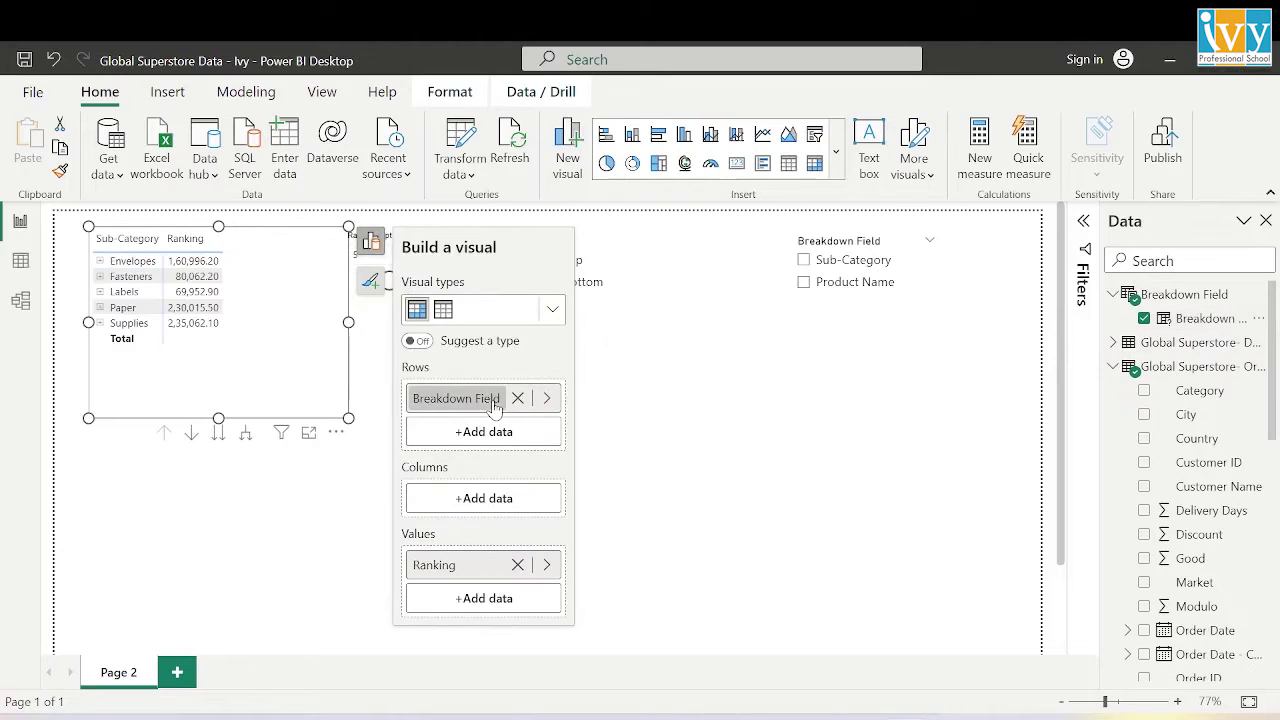
pyautogui.click(716, 482)
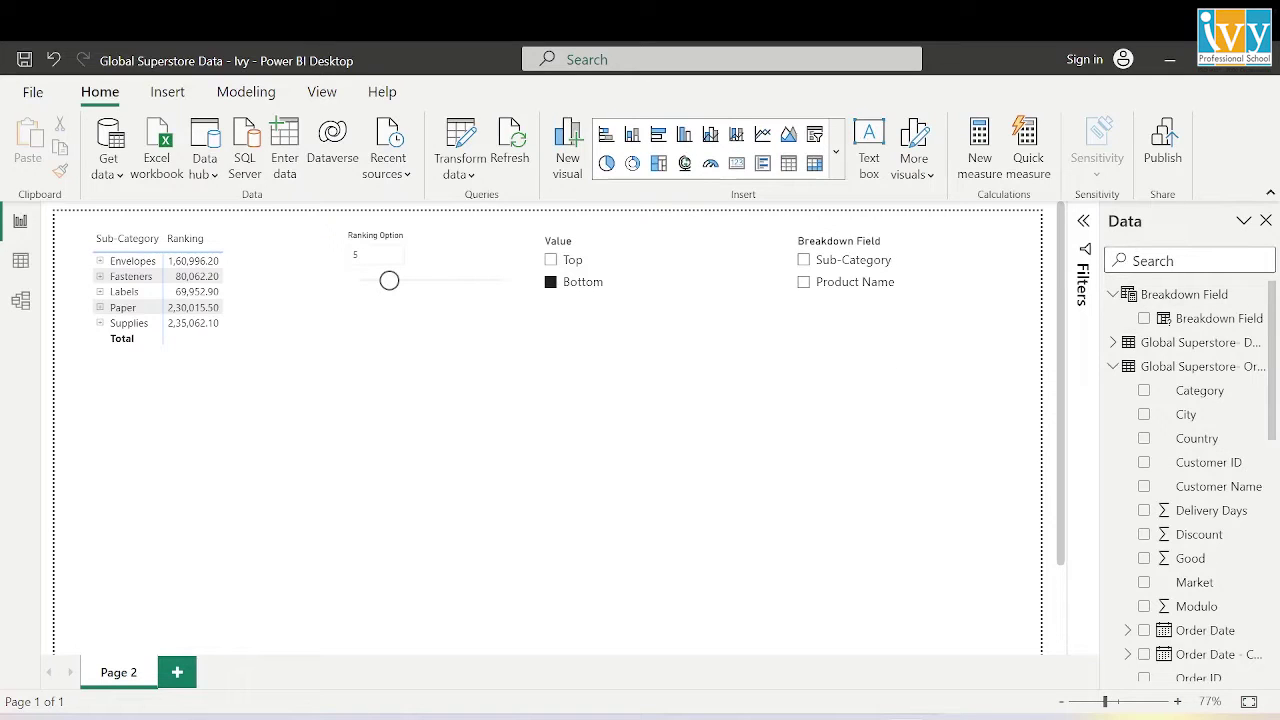
# Open the Ranking measure's formula and delete the definition of its _ranking variable
pyautogui.write('ranking')
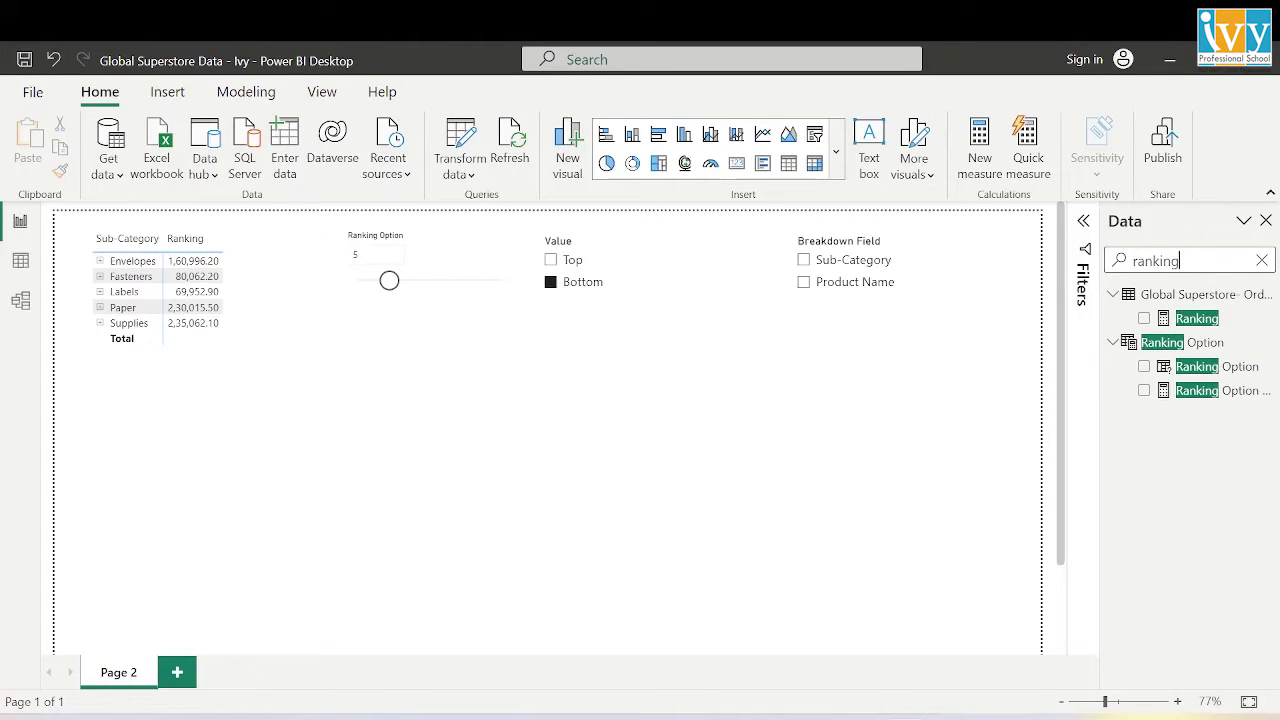
pyautogui.click(1205, 316)
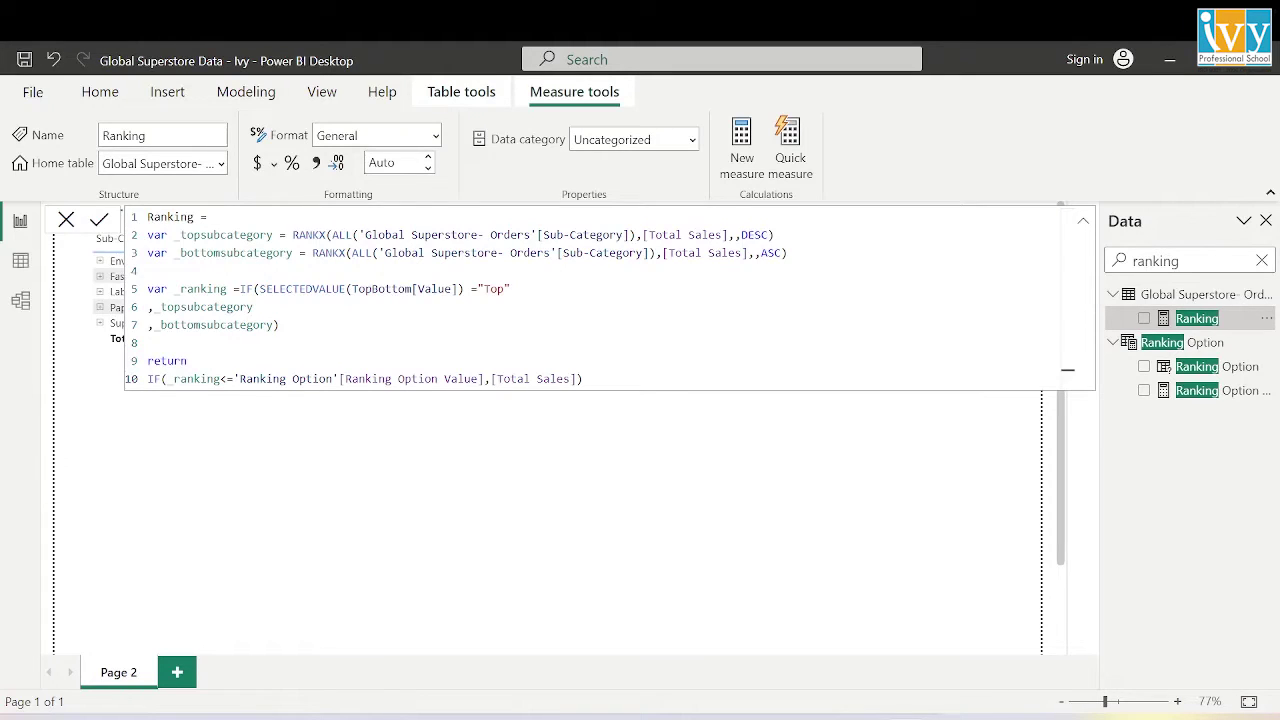
pyautogui.moveTo(279, 325); pyautogui.dragTo(147, 290)
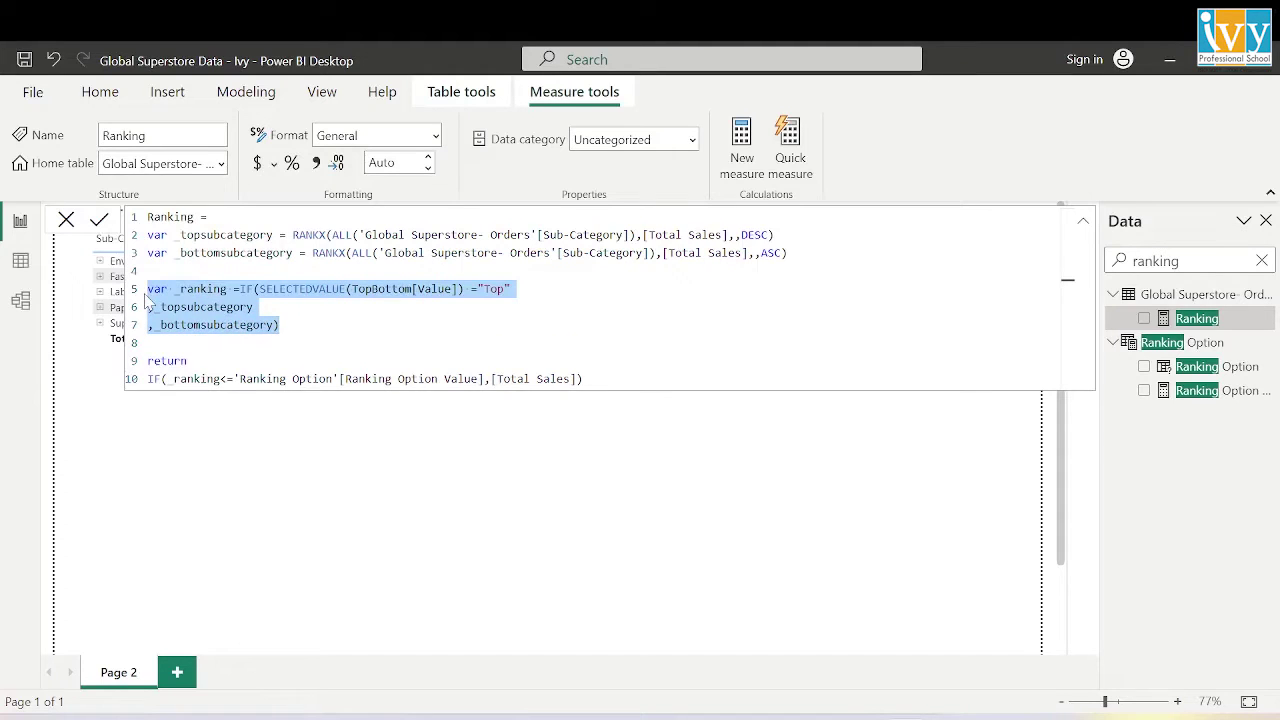
pyautogui.press('BackSpace')
# Duplicate the _topsubcategory and _bottomsubcategory variable lines below the originals in the Ranking formula
pyautogui.moveTo(782, 253); pyautogui.dragTo(145, 235)
pyautogui.hotkey('ctrl', 'c')
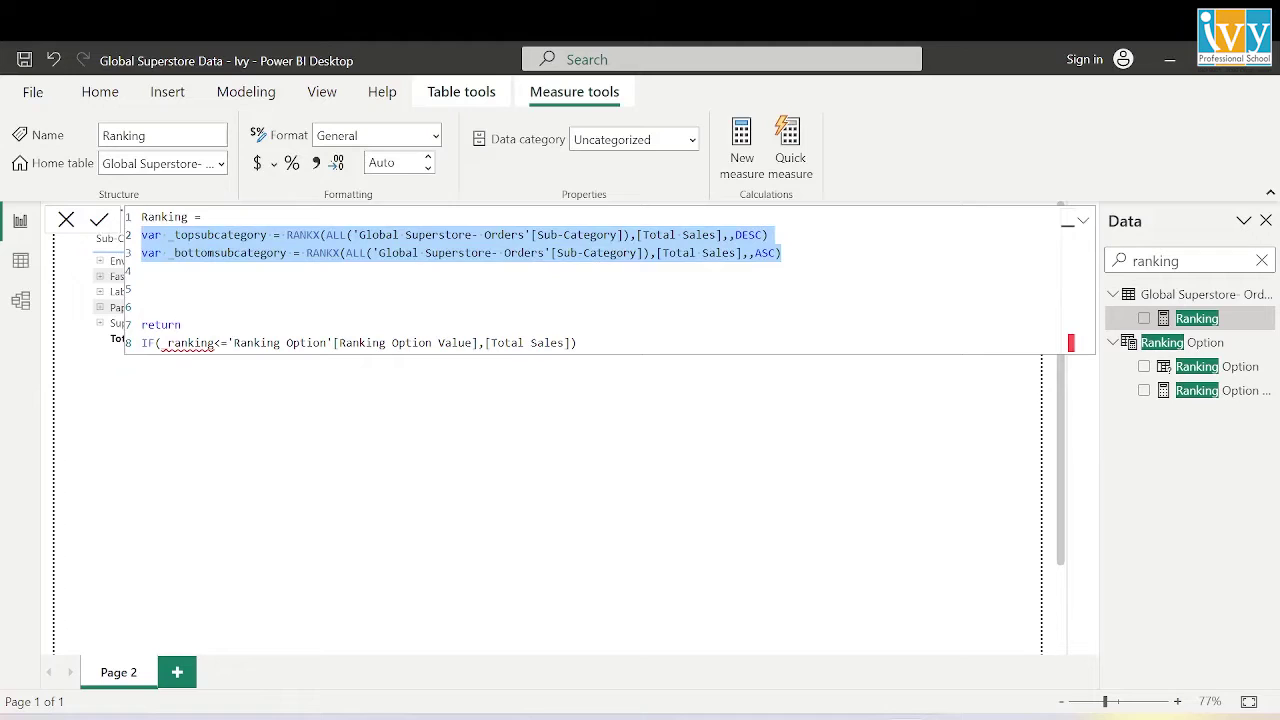
pyautogui.click(143, 235)
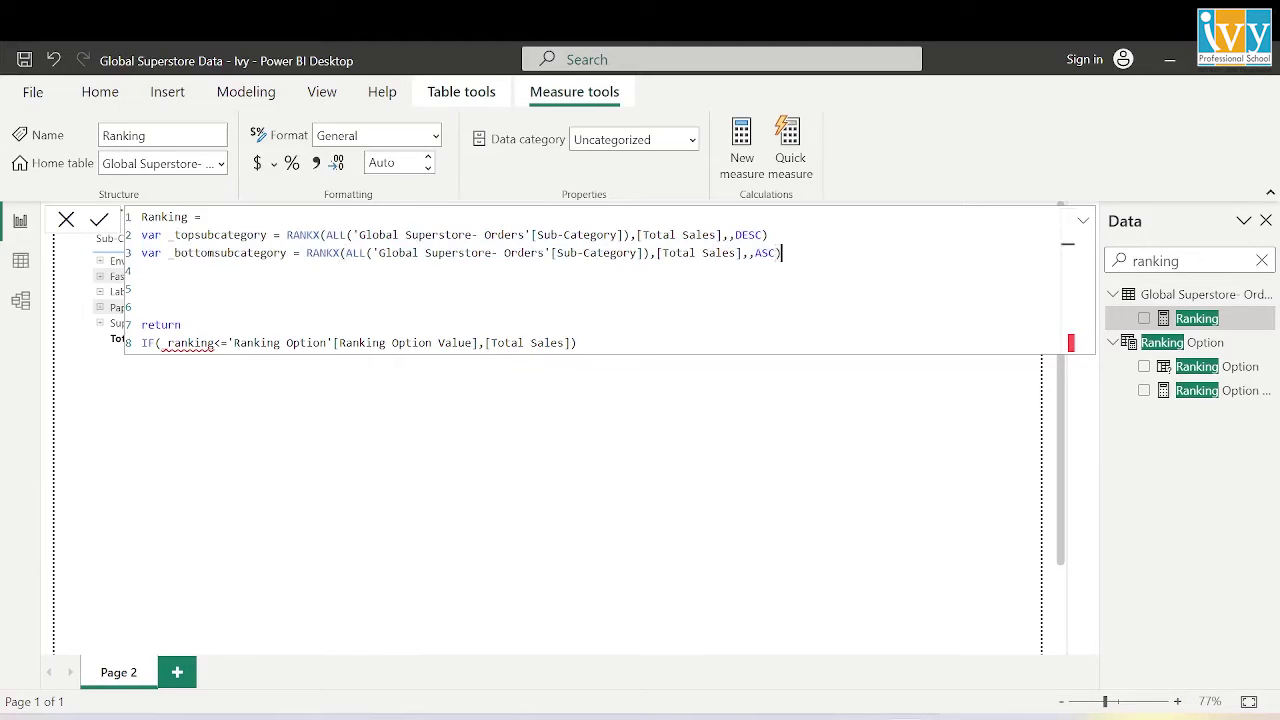
pyautogui.click(808, 267)
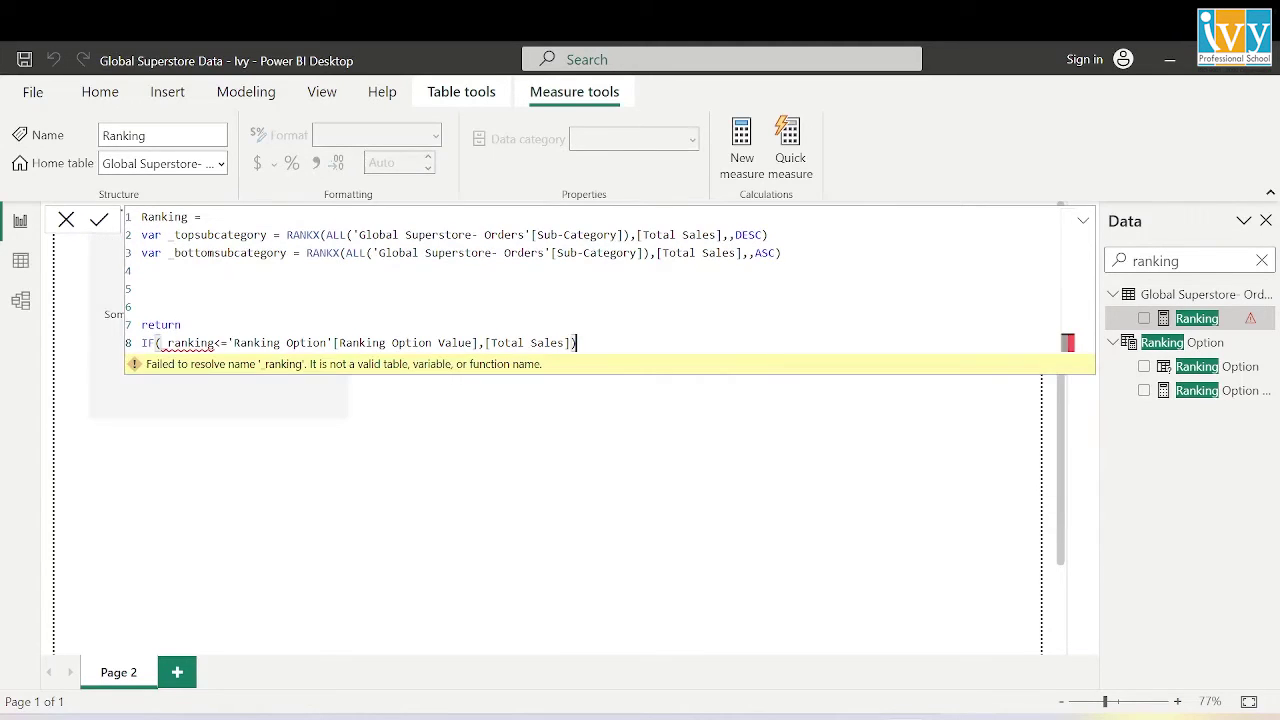
pyautogui.press('Return')
pyautogui.press('Return')
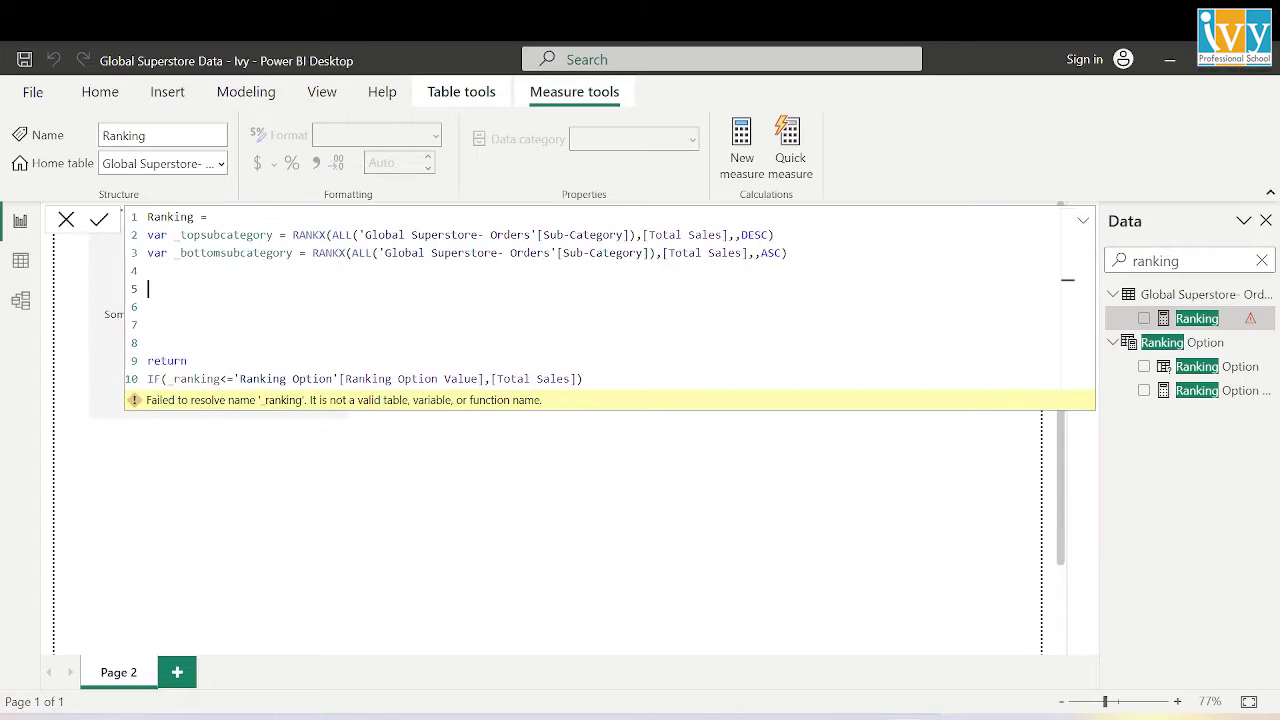
pyautogui.hotkey('ctrl', 'v')
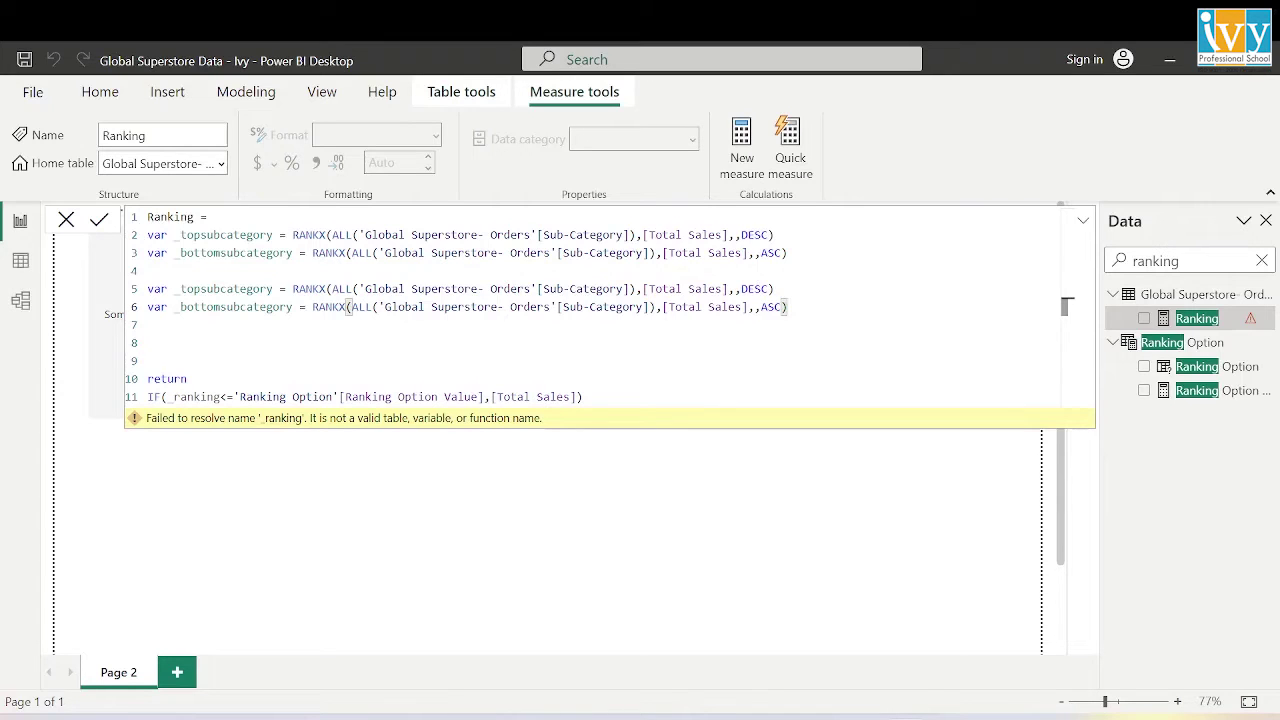
# Rename the copied _topsubcategory variable as _topproductname
pyautogui.click(272, 289)
pyautogui.press('BackSpace')
pyautogui.press('BackSpace')
pyautogui.press('BackSpace')
pyautogui.press('BackSpace')
pyautogui.press('BackSpace')
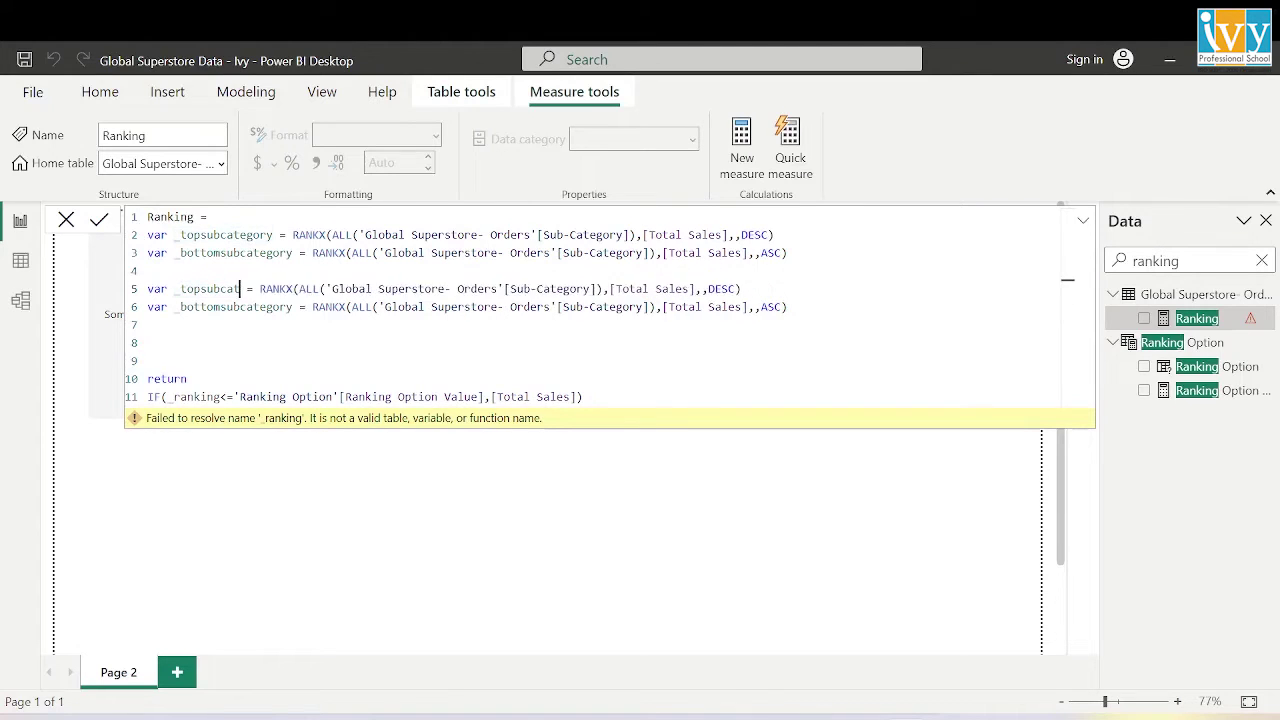
pyautogui.press('BackSpace')
pyautogui.press('BackSpace')
pyautogui.press('BackSpace')
pyautogui.press('BackSpace')
pyautogui.press('BackSpace')
pyautogui.press('BackSpace')
pyautogui.write('productname')
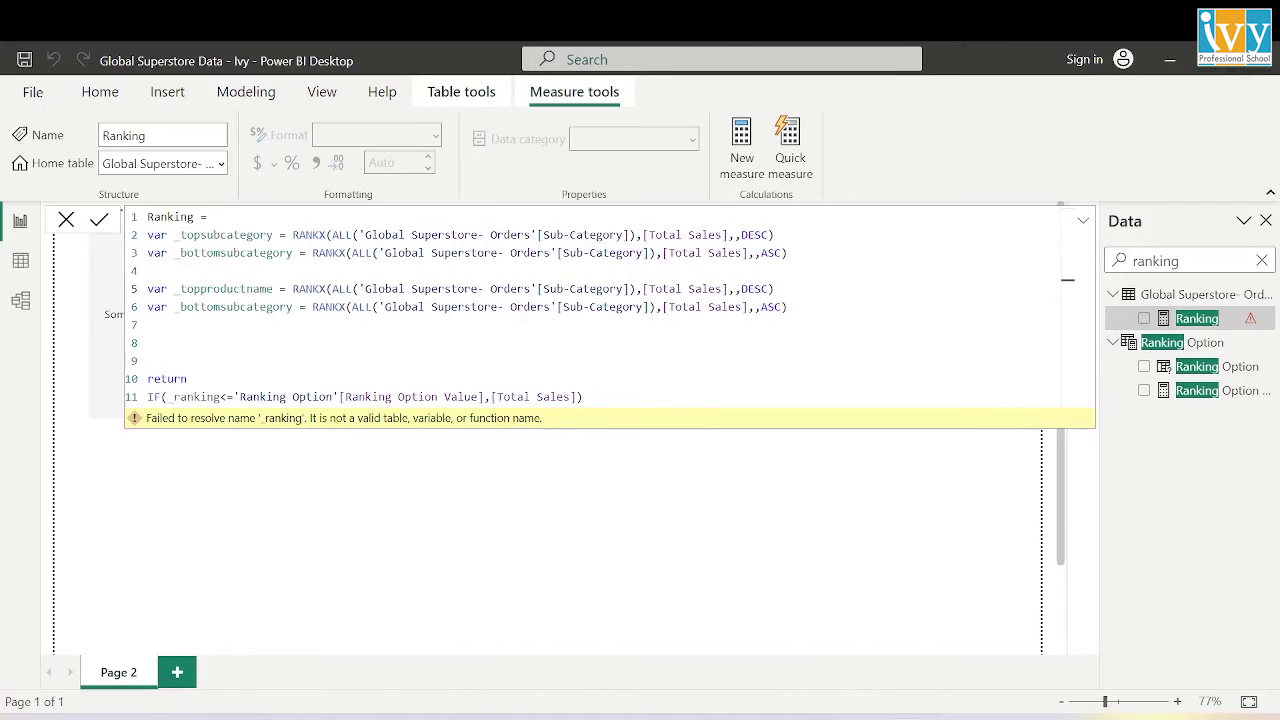
# Replace the Sub-Category column in the _topproductname variable with 'Global Superstore- Orders'[Product Name]
pyautogui.click(286, 307)
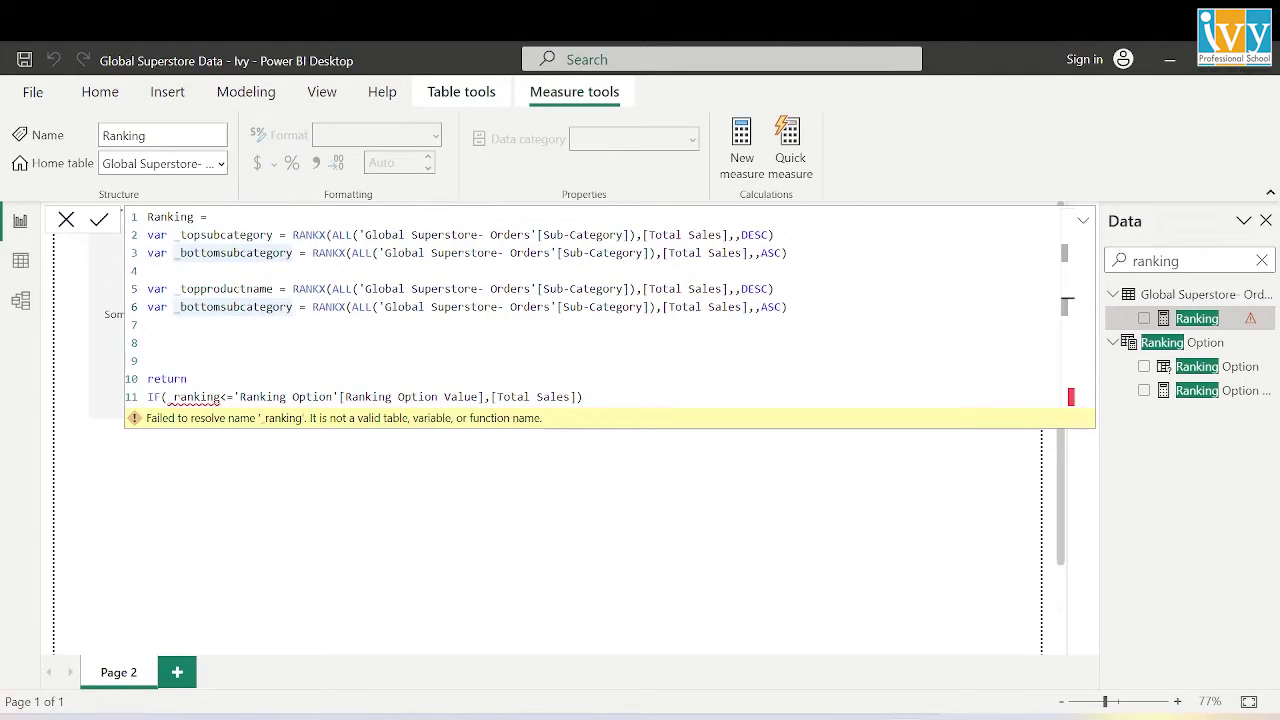
pyautogui.click(621, 289)
pyautogui.press('BackSpace')
pyautogui.press('BackSpace')
pyautogui.press('BackSpace')
pyautogui.press('BackSpace')
pyautogui.press('BackSpace')
pyautogui.press('BackSpace')
pyautogui.press('BackSpace')
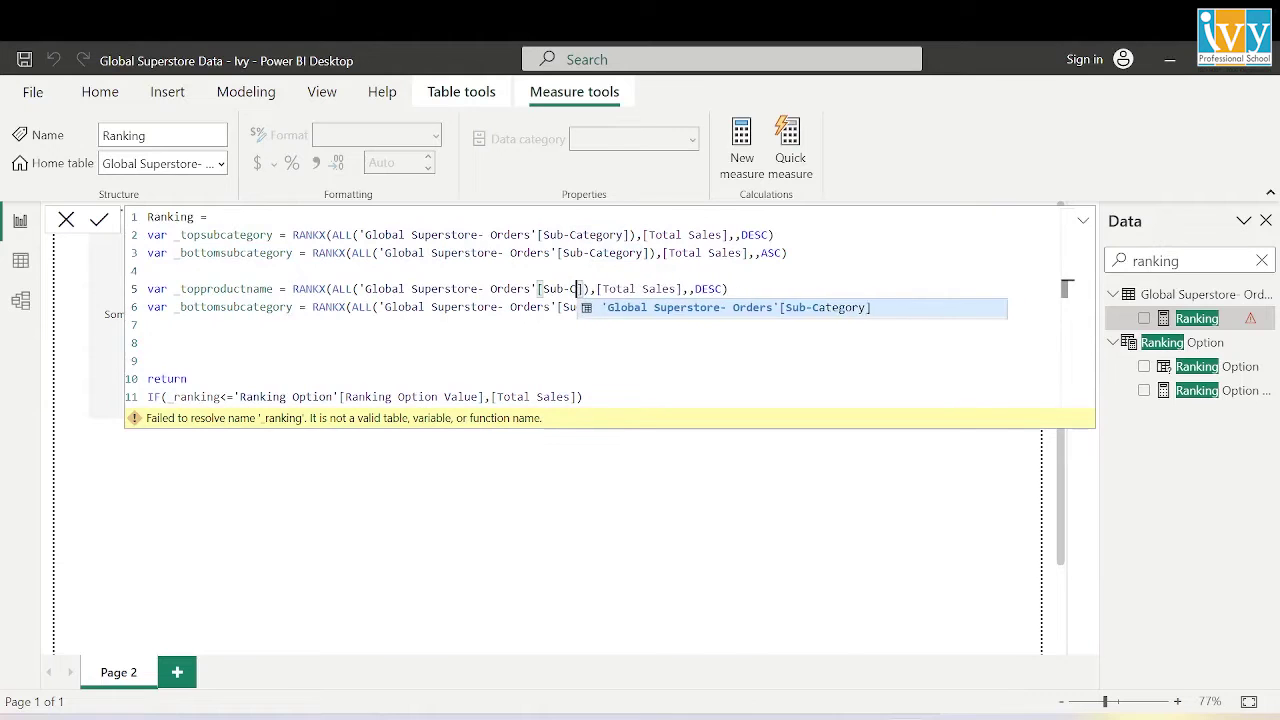
pyautogui.press('BackSpace')
pyautogui.press('BackSpace')
pyautogui.press('BackSpace')
pyautogui.press('BackSpace')
pyautogui.press('BackSpace')
pyautogui.write('prod')
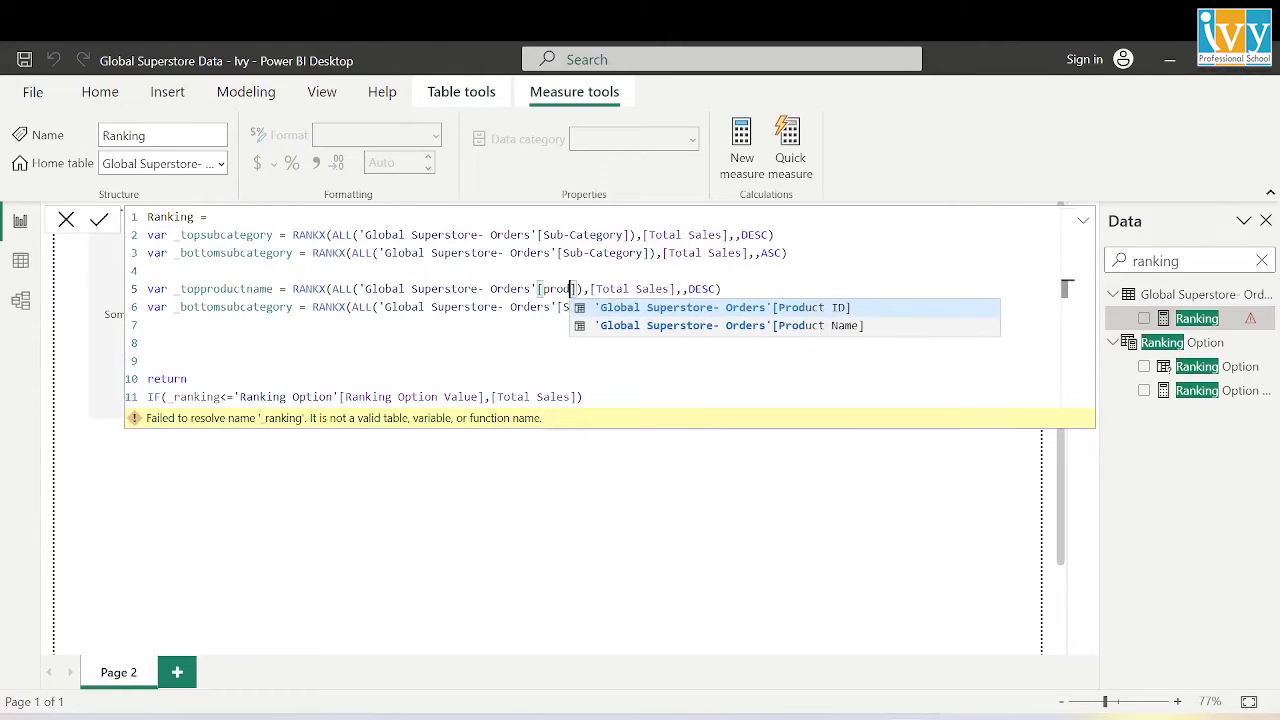
pyautogui.press('Down')
pyautogui.press('Tab')
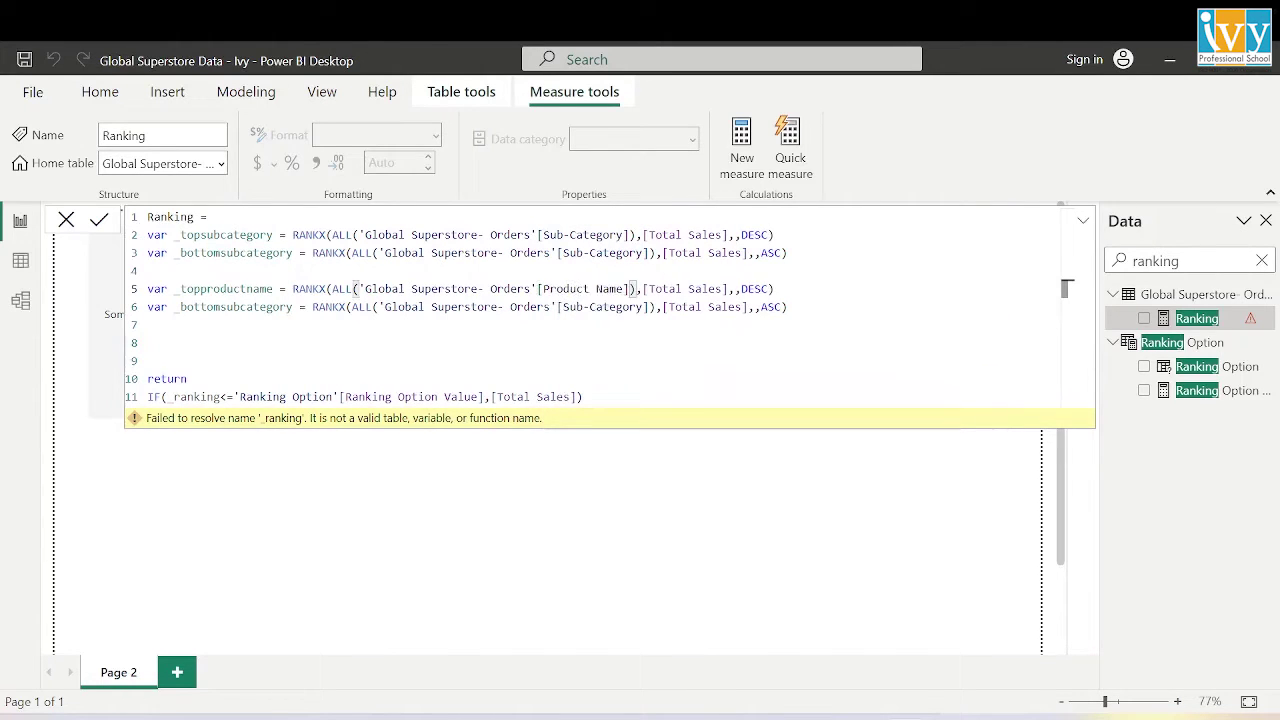
# Rename the copied _bottomsubcategory variable on line 6 as _bottomproductname
pyautogui.click(292, 307)
pyautogui.press('BackSpace')
pyautogui.press('BackSpace')
pyautogui.press('BackSpace')
pyautogui.press('BackSpace')
pyautogui.press('BackSpace')
pyautogui.press('BackSpace')
pyautogui.press('BackSpace')
pyautogui.press('BackSpace')
pyautogui.press('BackSpace')
pyautogui.press('BackSpace')
pyautogui.press('BackSpace')
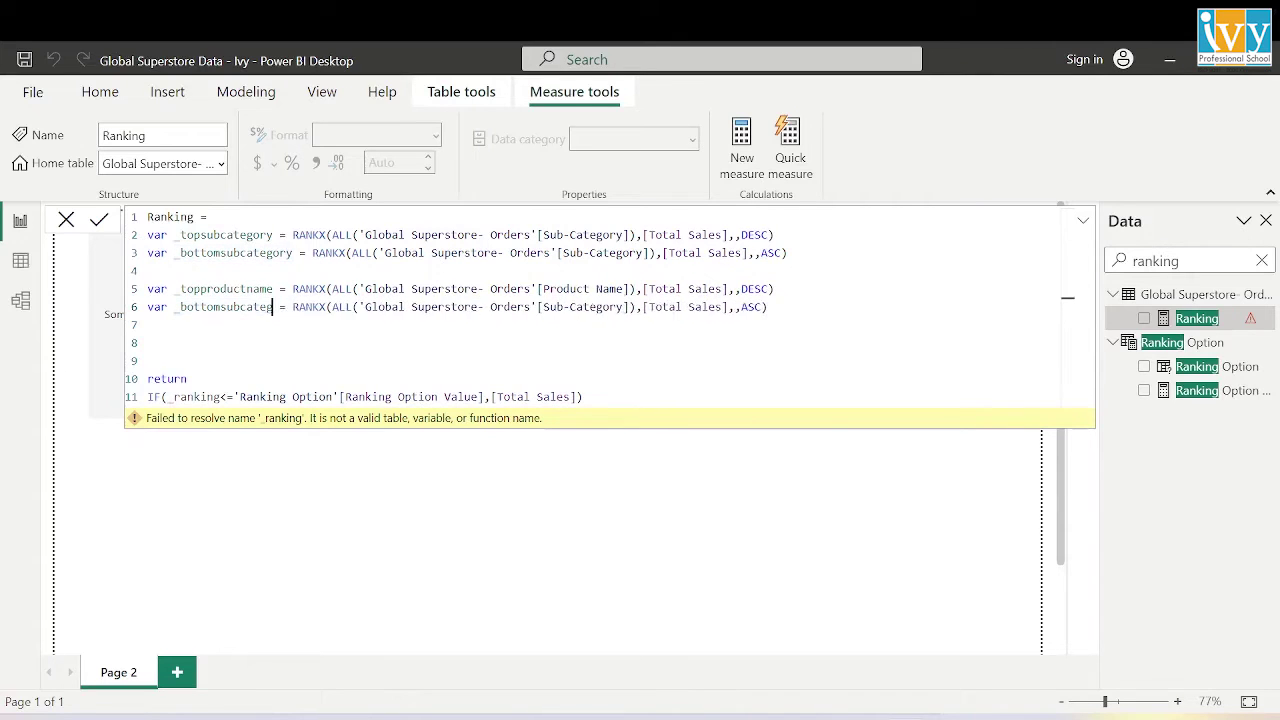
pyautogui.write('prod')
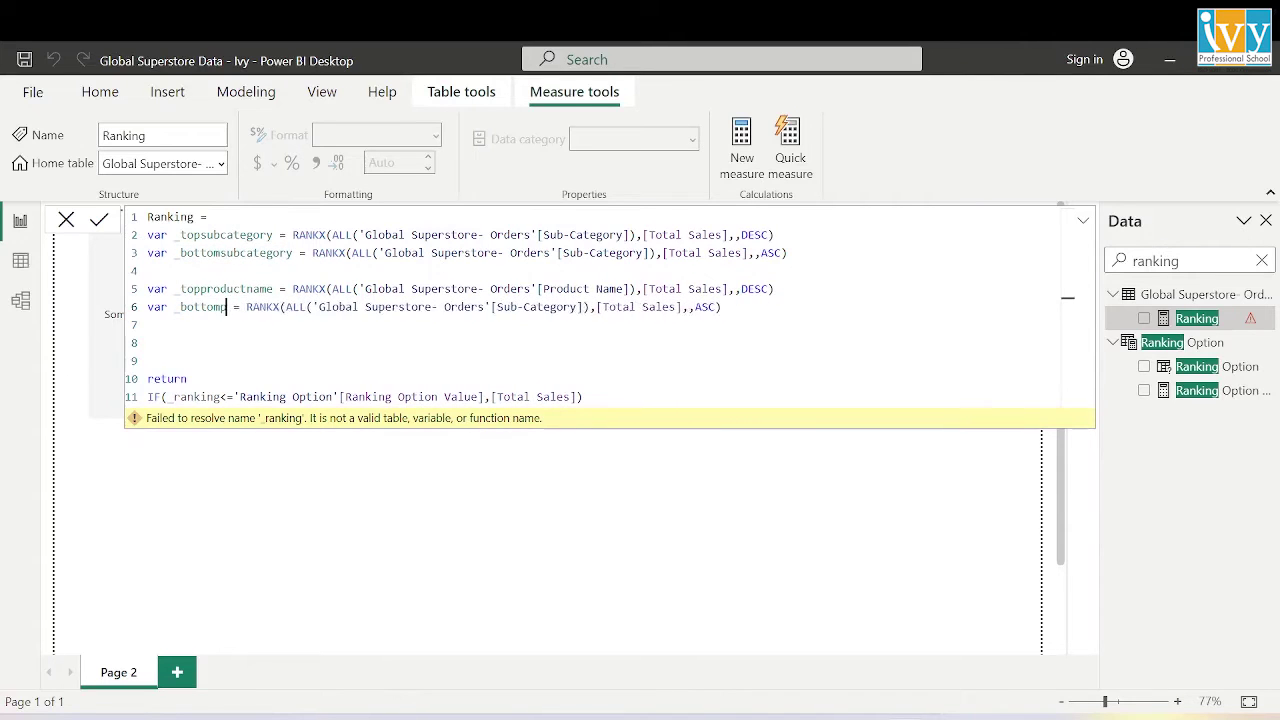
pyautogui.write('uctname')
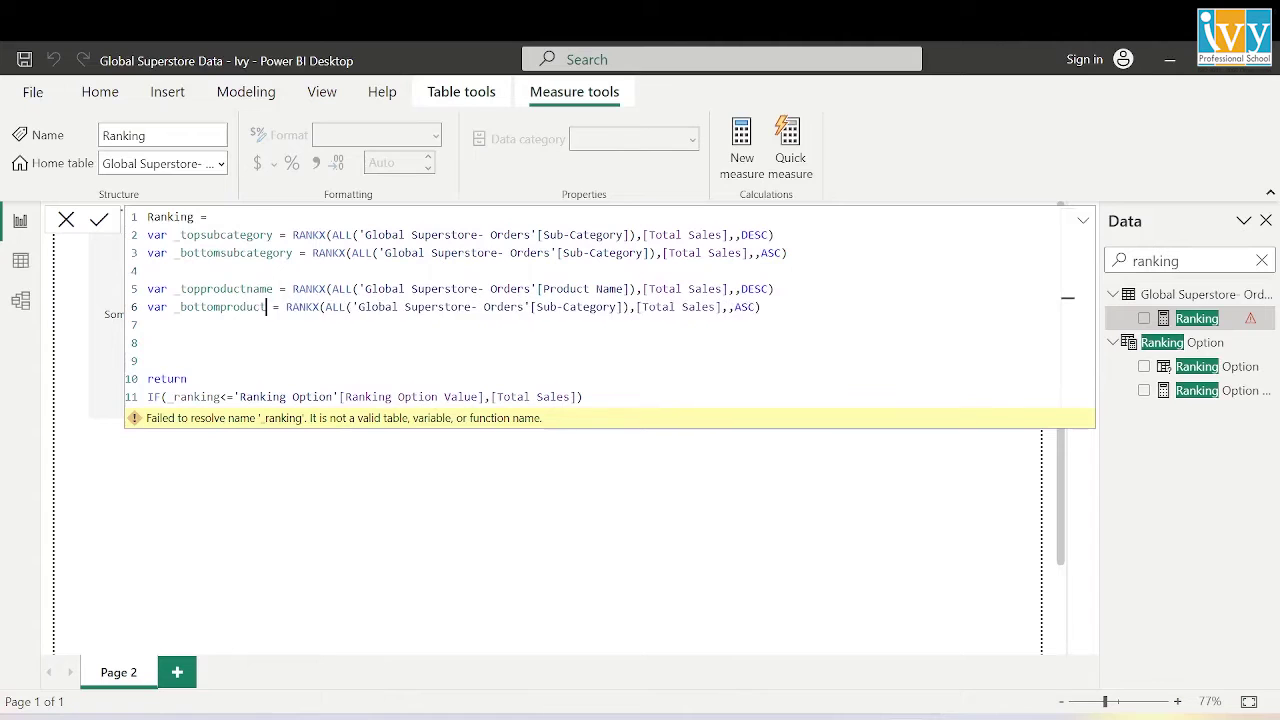
# Replace the Sub-Category column in the _bottomproductname variable with 'Global Superstore- Orders'[Product Name]
pyautogui.click(641, 307)
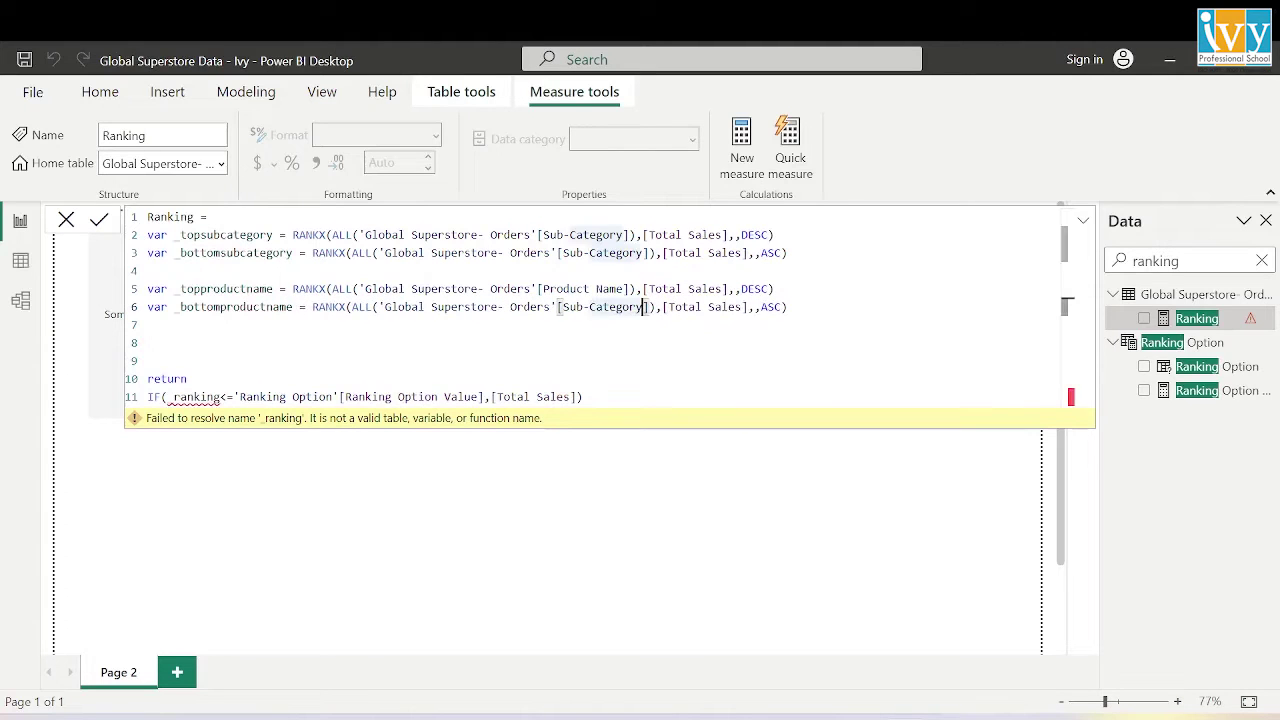
pyautogui.press('BackSpace')
pyautogui.press('BackSpace')
pyautogui.press('BackSpace')
pyautogui.press('BackSpace')
pyautogui.press('BackSpace')
pyautogui.press('BackSpace')
pyautogui.press('BackSpace')
pyautogui.press('BackSpace')
pyautogui.press('BackSpace')
pyautogui.press('BackSpace')
pyautogui.press('BackSpace')
pyautogui.press('BackSpace')
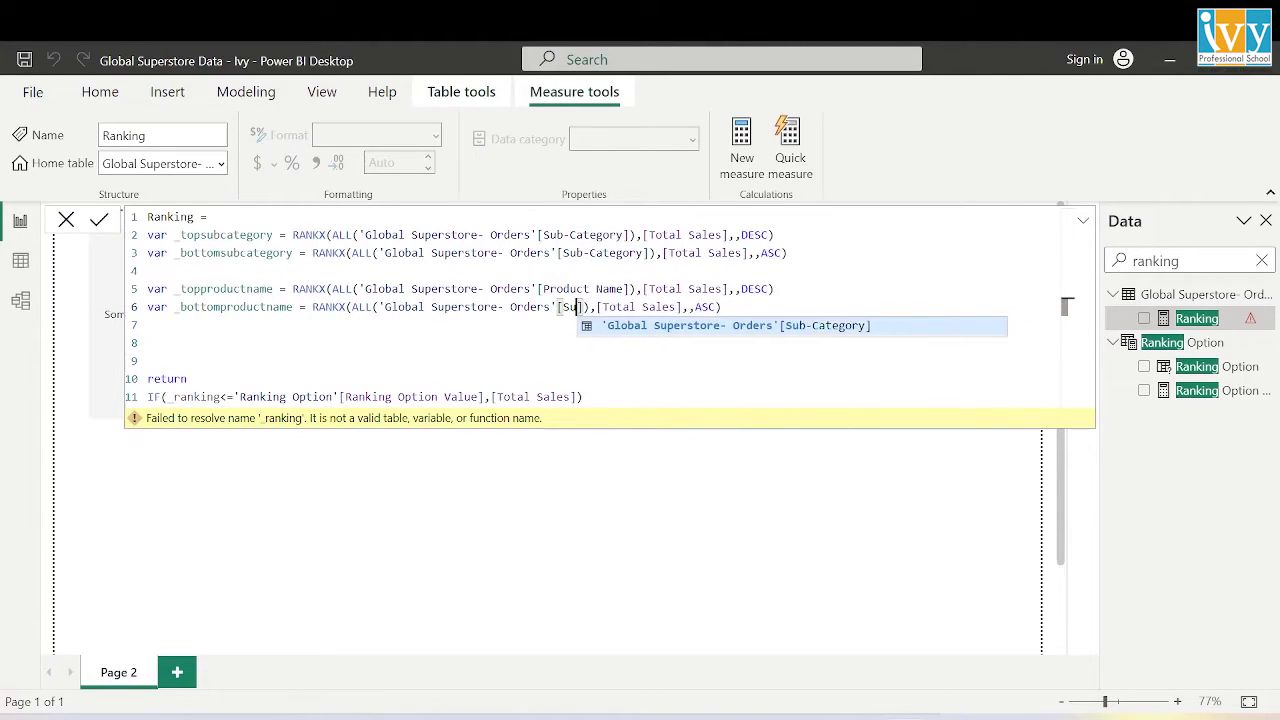
pyautogui.write('pro')
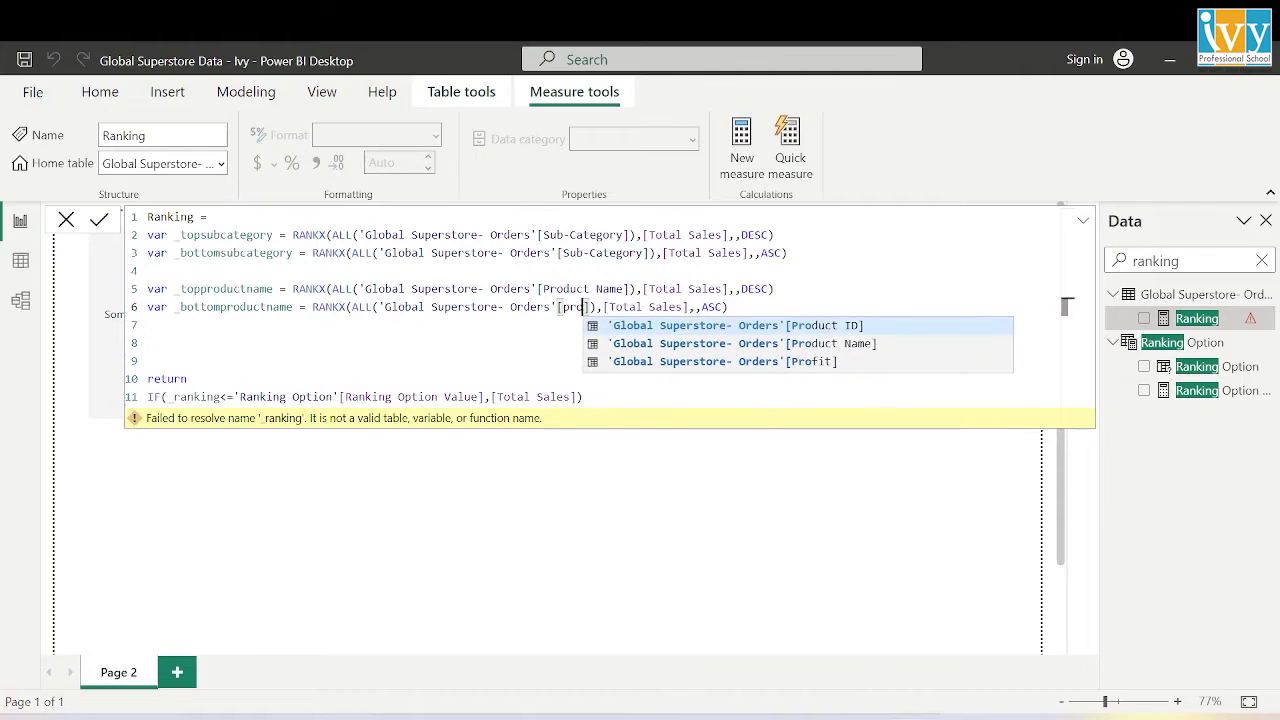
pyautogui.press('Down')
pyautogui.press('Tab')
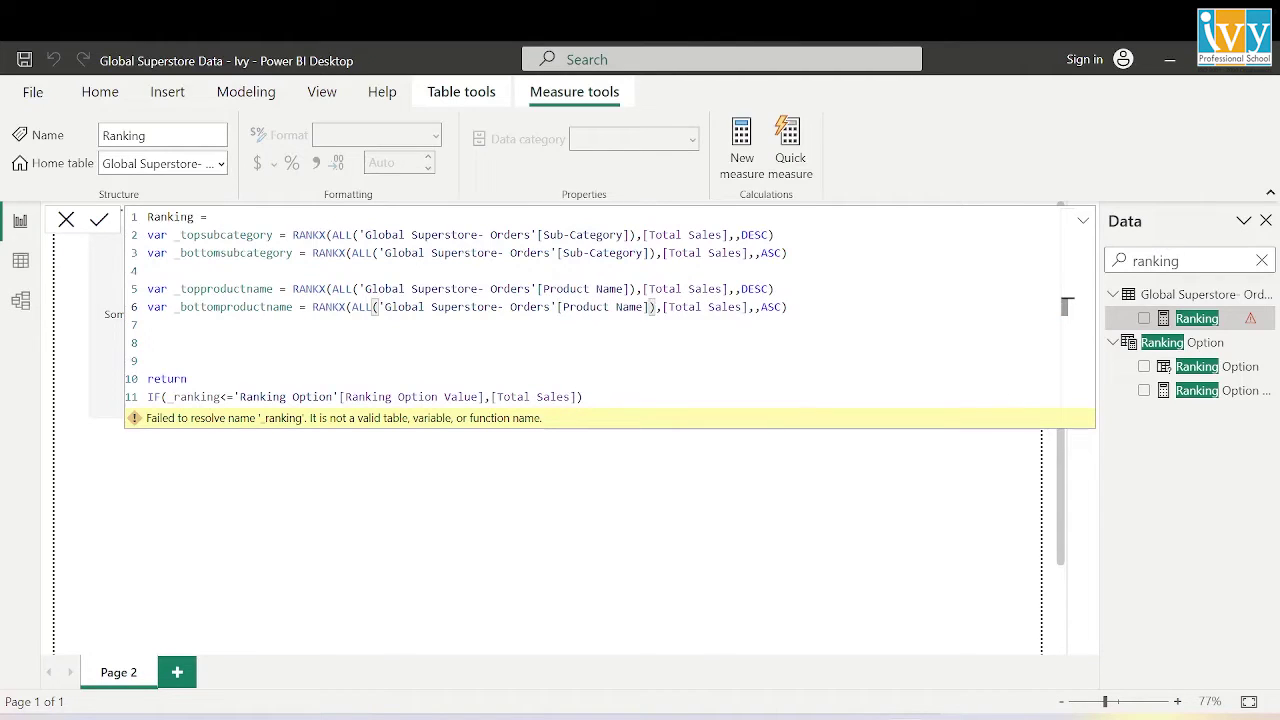
# Begin a new _ranking variable below the product name variables with an IF function whose condition uses CONTAINSSTRING
pyautogui.click(788, 307)
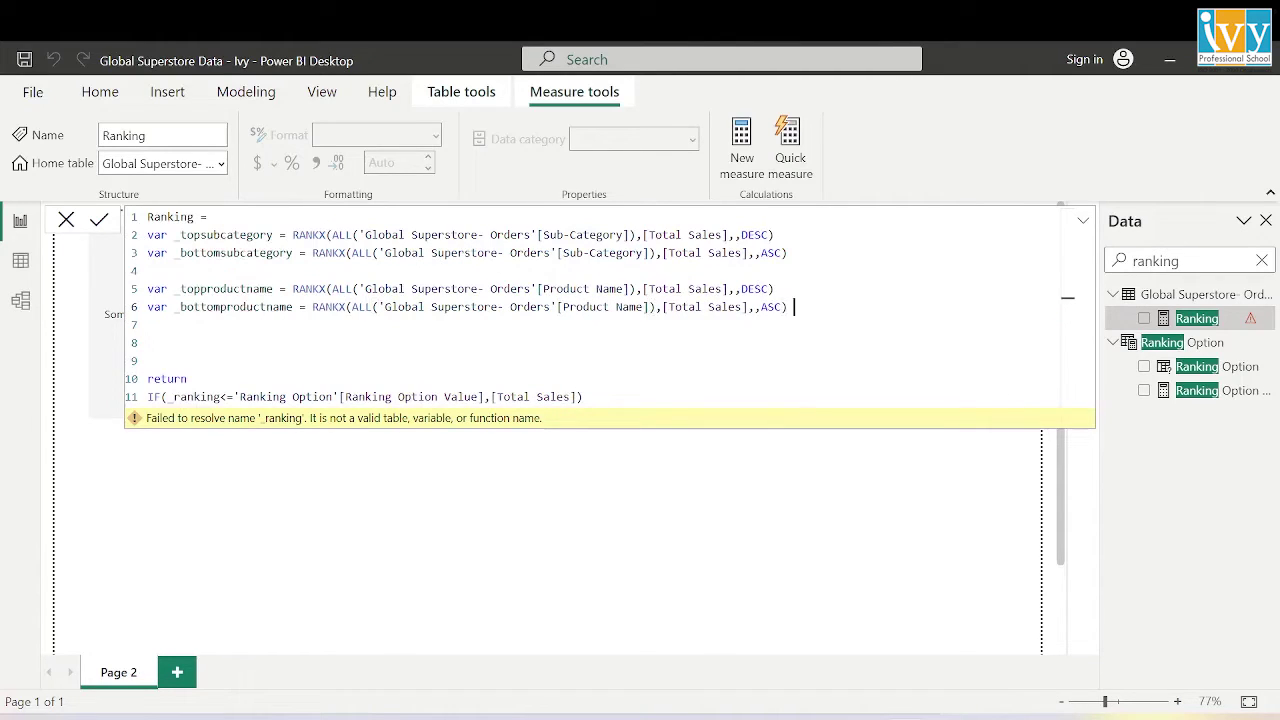
pyautogui.press('Return')
pyautogui.press('Return')
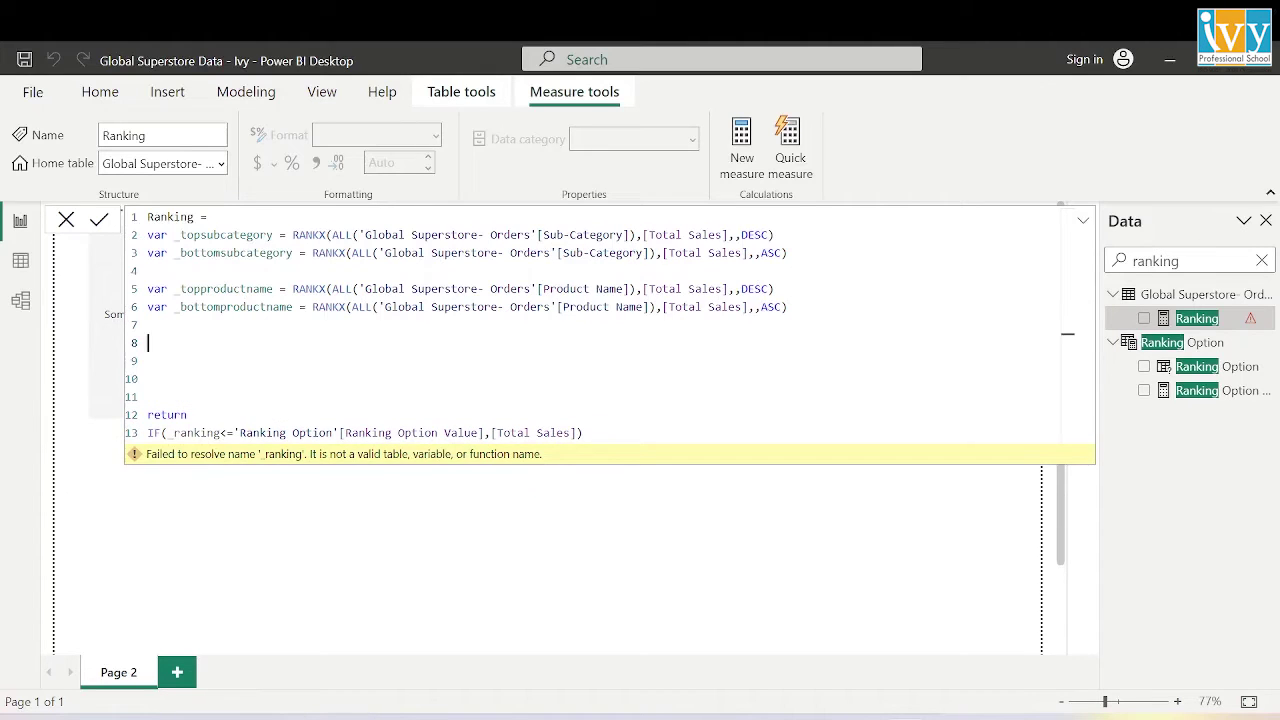
pyautogui.write('var _ranking =if')
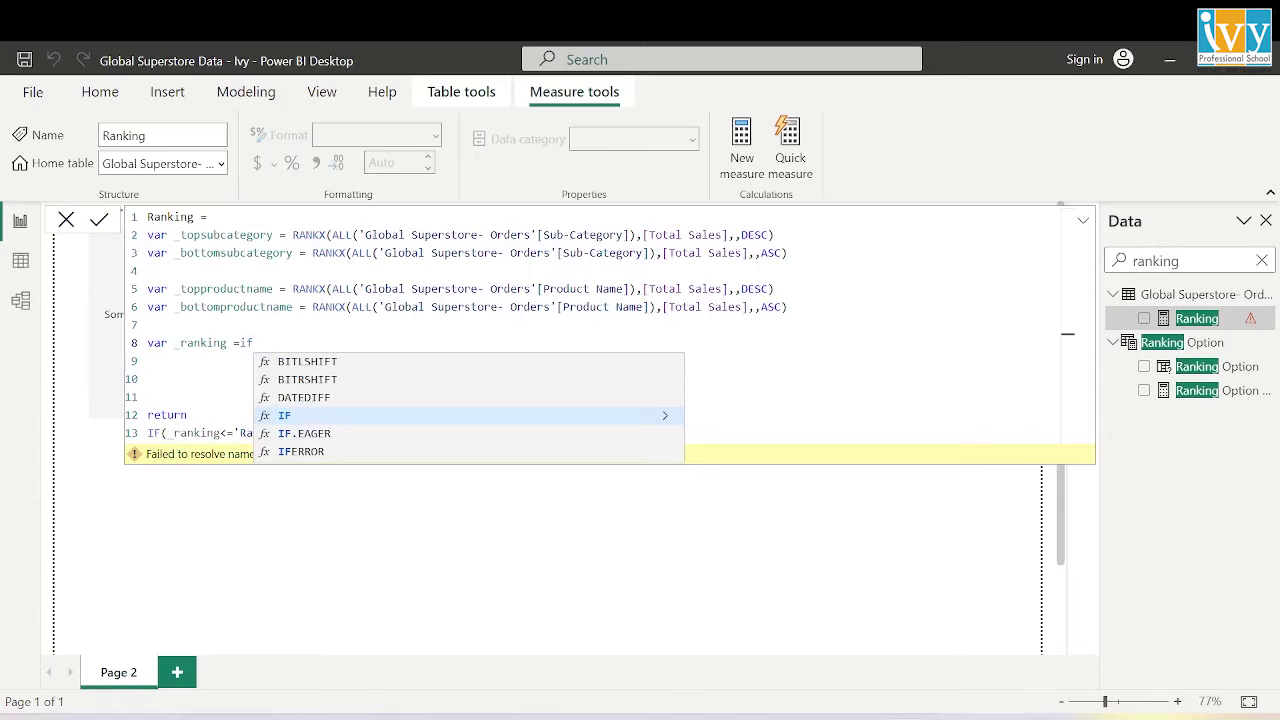
pyautogui.write('(cont')
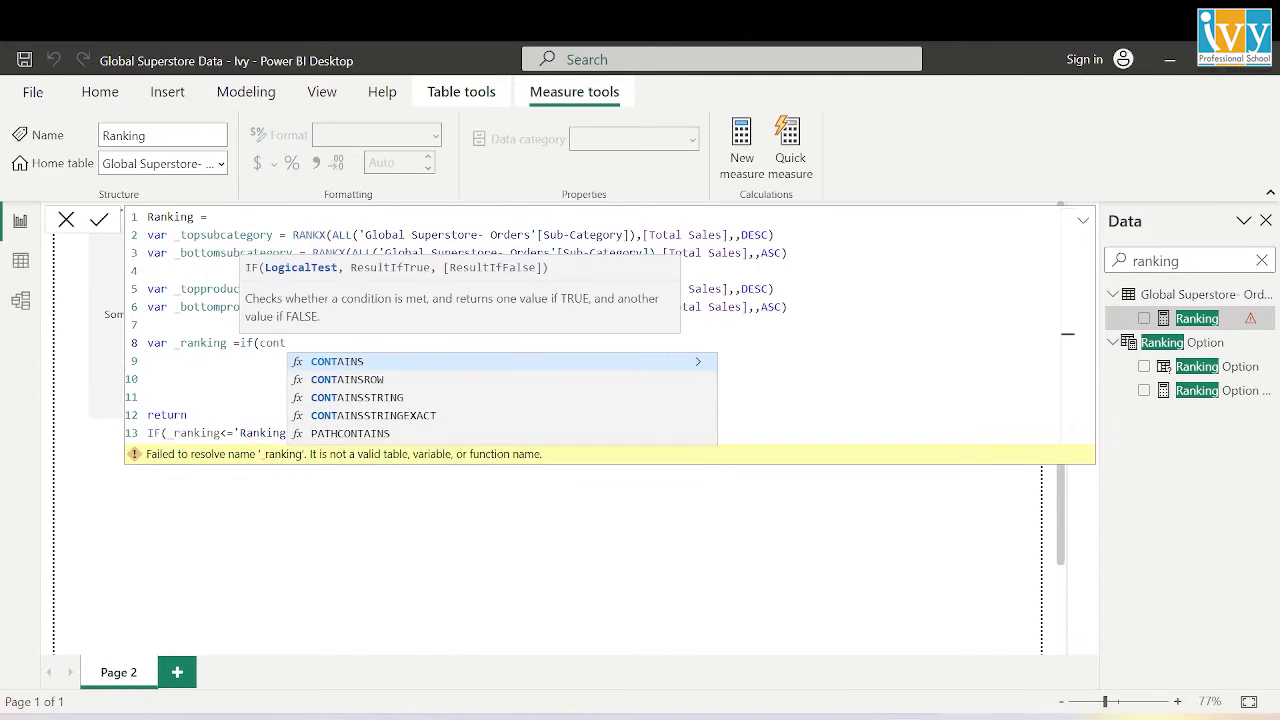
pyautogui.press('Down')
pyautogui.press('Down')
pyautogui.press('Down')
pyautogui.press('Up')
pyautogui.press('Tab')
# Supply SELECTEDVALUE('Breakdown Field'[Breakdown Field Fields]) as the text that CONTAINSSTRING searches within
pyautogui.write('(s')
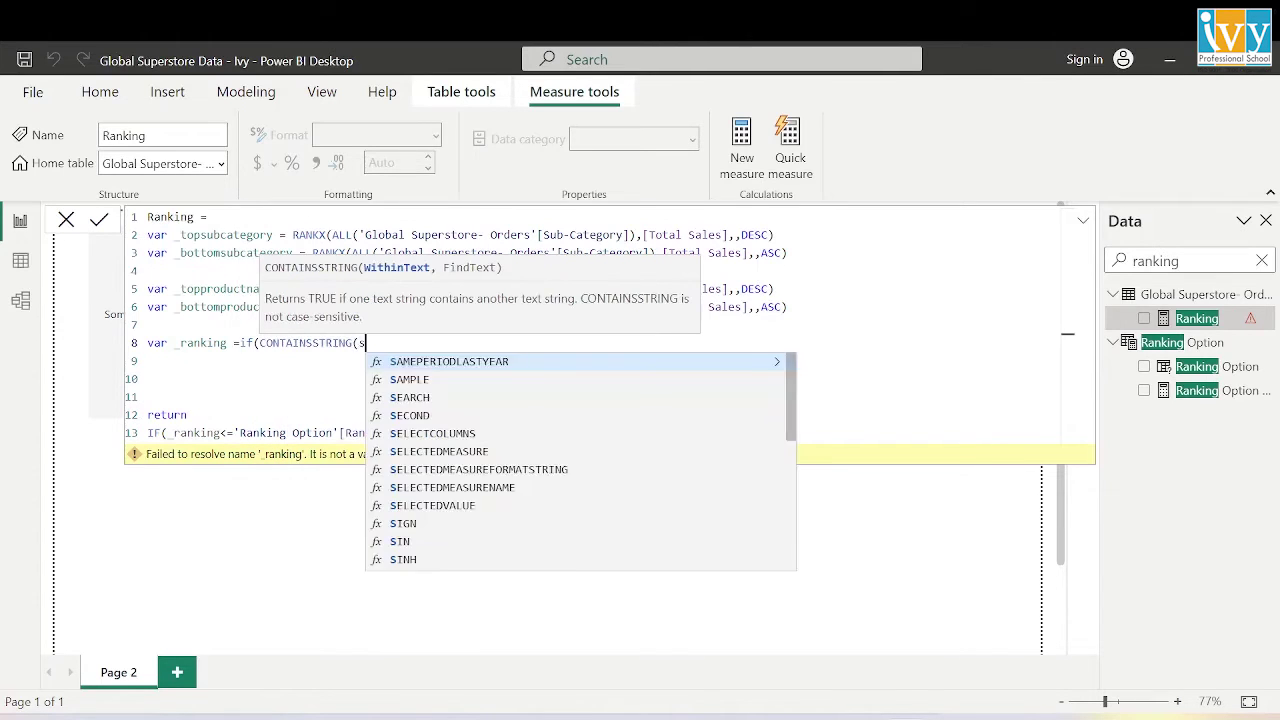
pyautogui.write('elected')
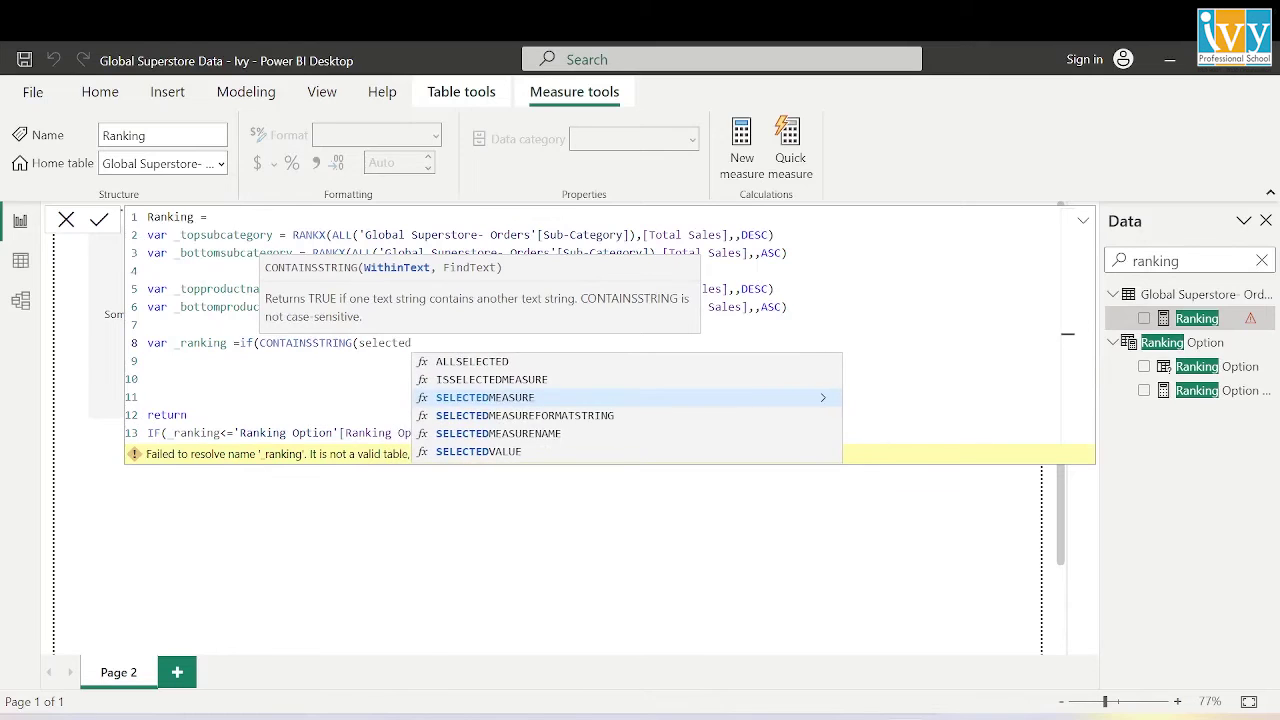
pyautogui.press('Down')
pyautogui.press('Down')
pyautogui.press('Tab')
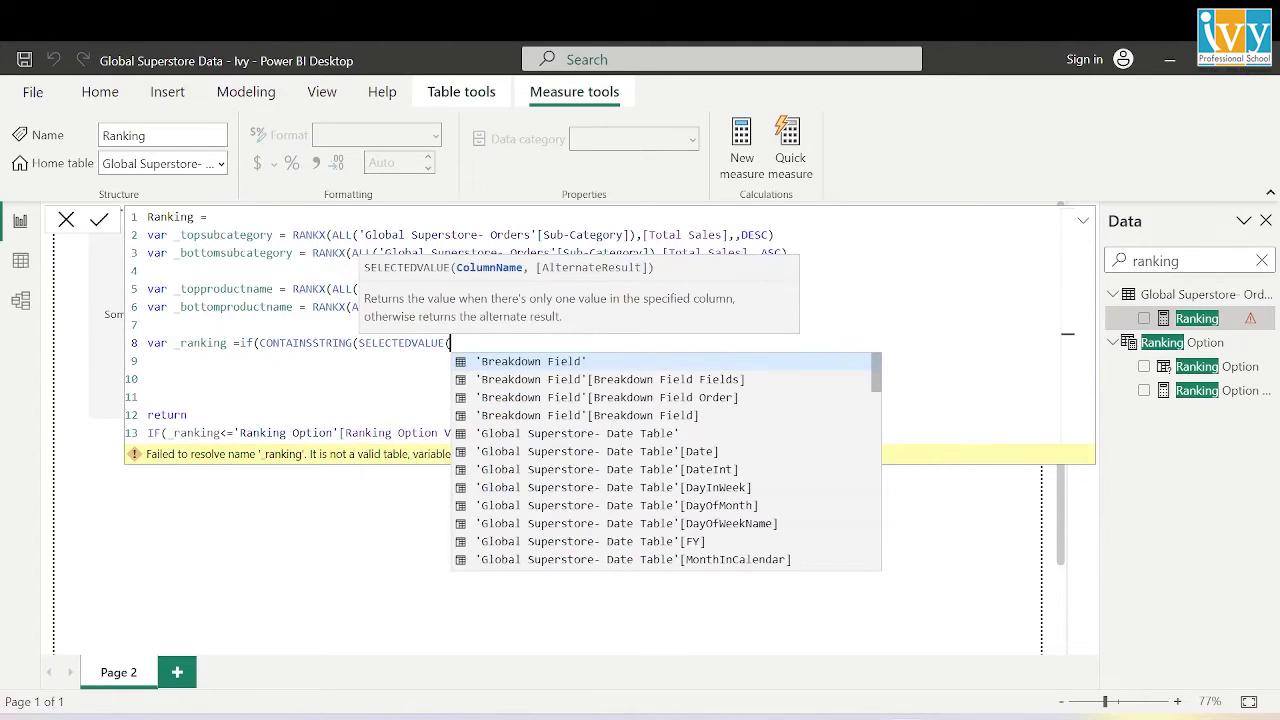
pyautogui.click(693, 386)
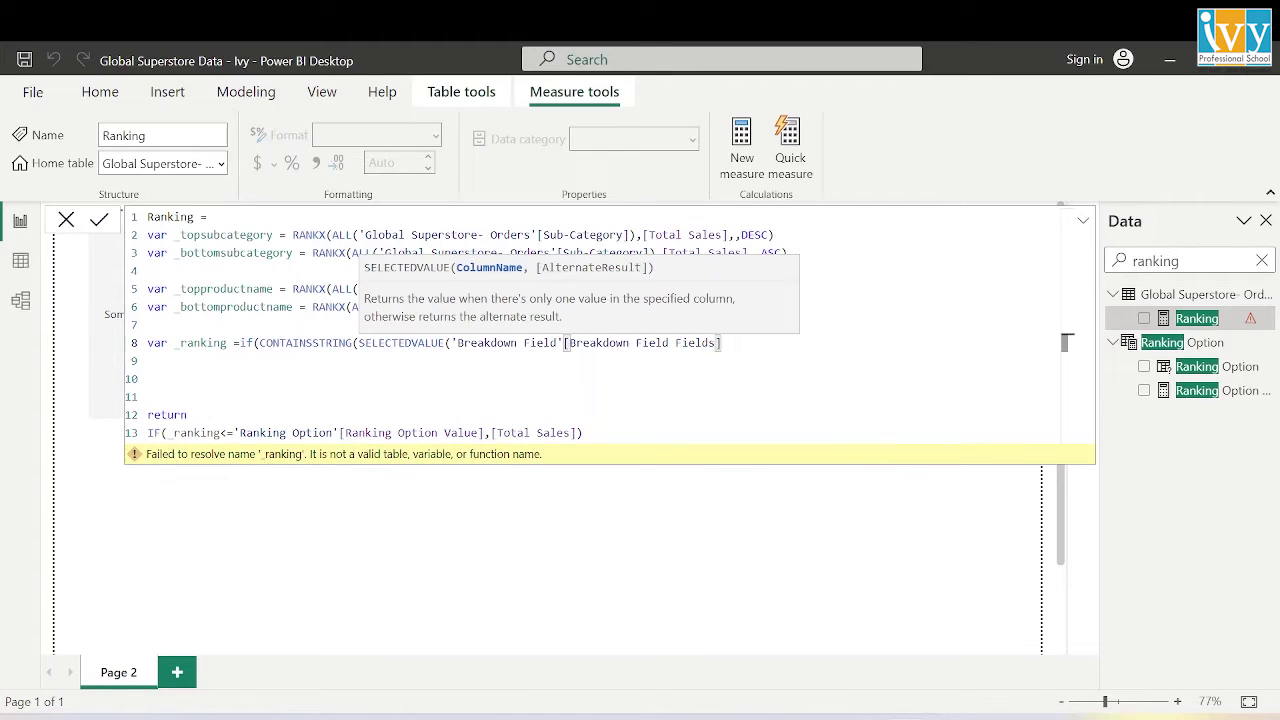
pyautogui.write('),')
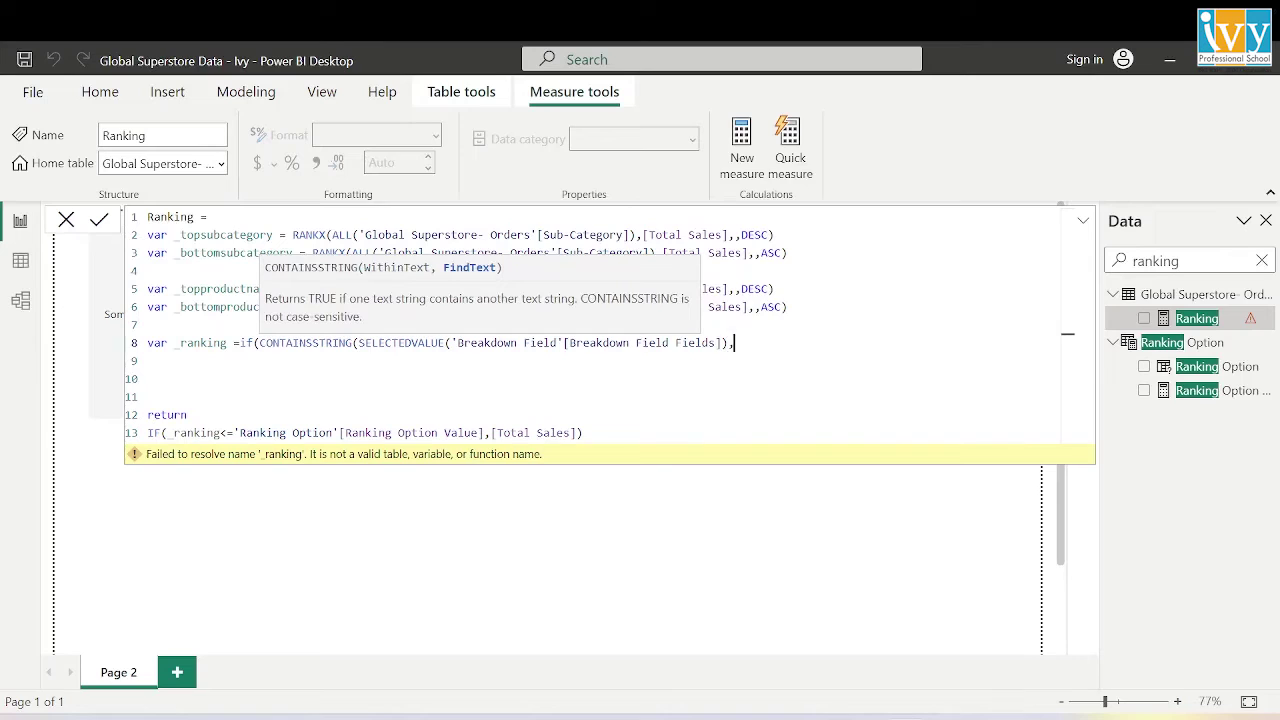
# Enter "Sub-Category" as the text to find and close the CONTAINSSTRING function
pyautogui.write('"')
pyautogui.press('capslock')
pyautogui.write('S')
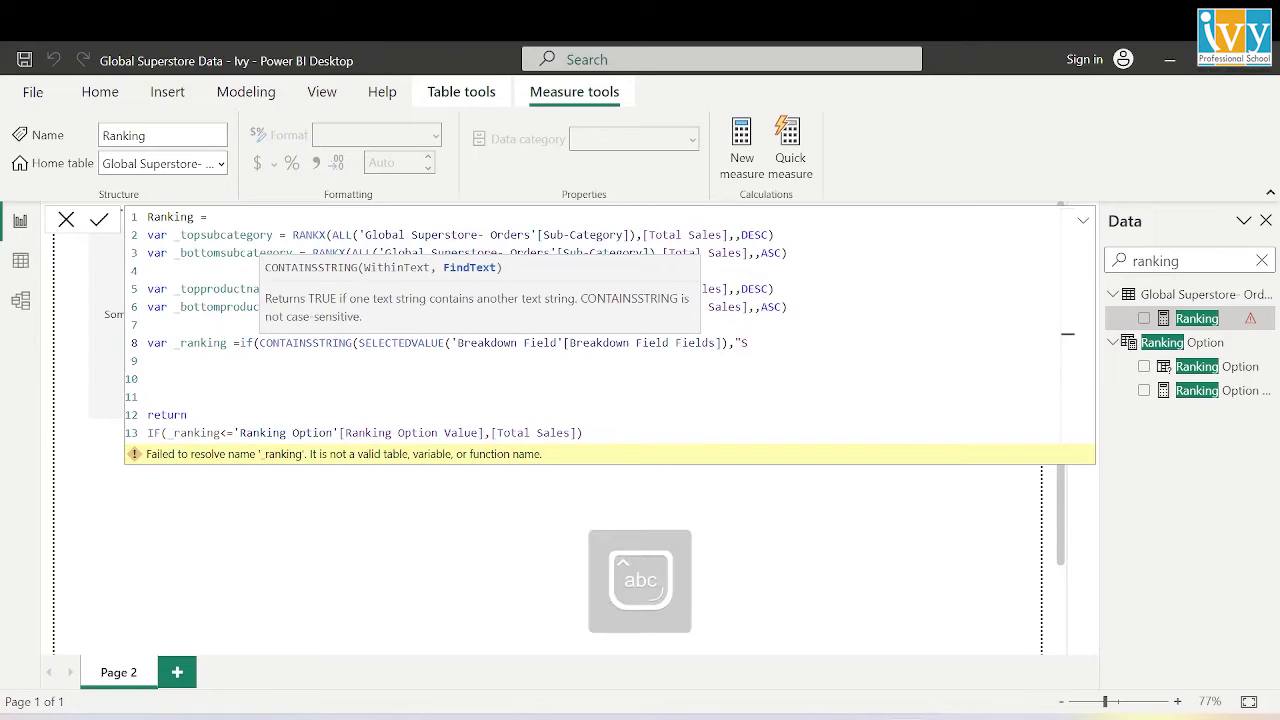
pyautogui.write('ub-Category",')
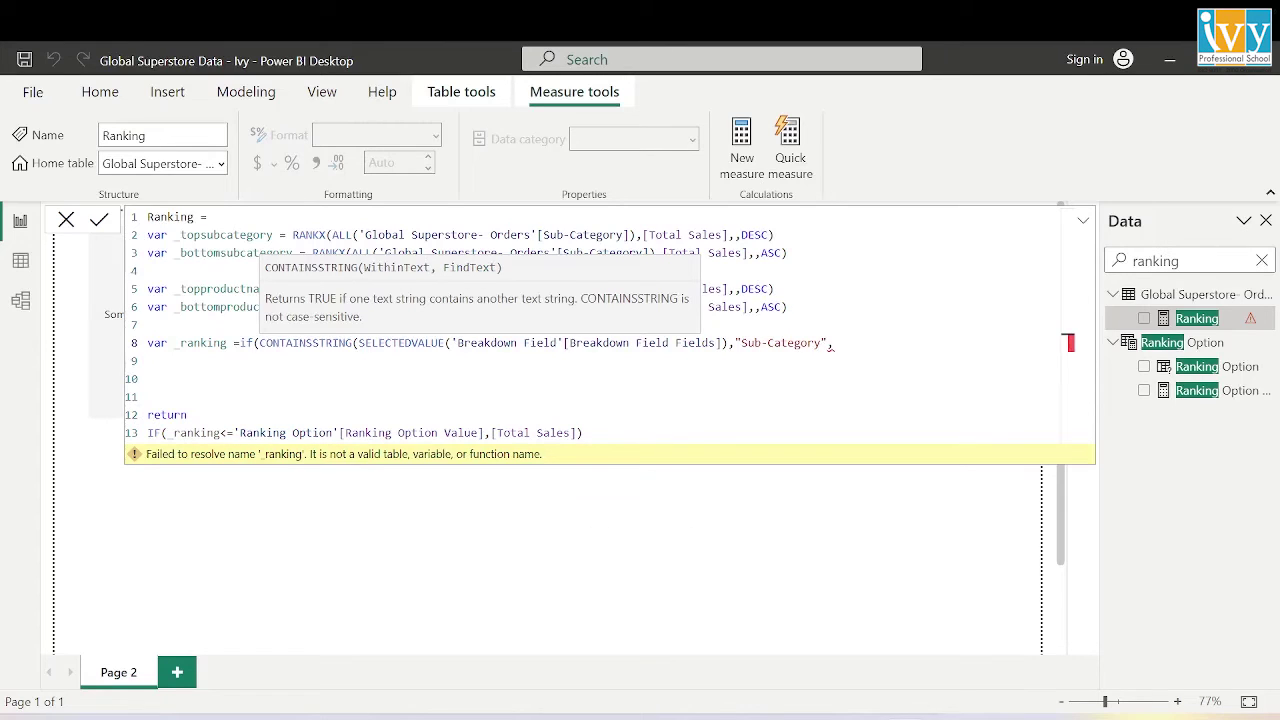
pyautogui.press('BackSpace')
pyautogui.write(')')
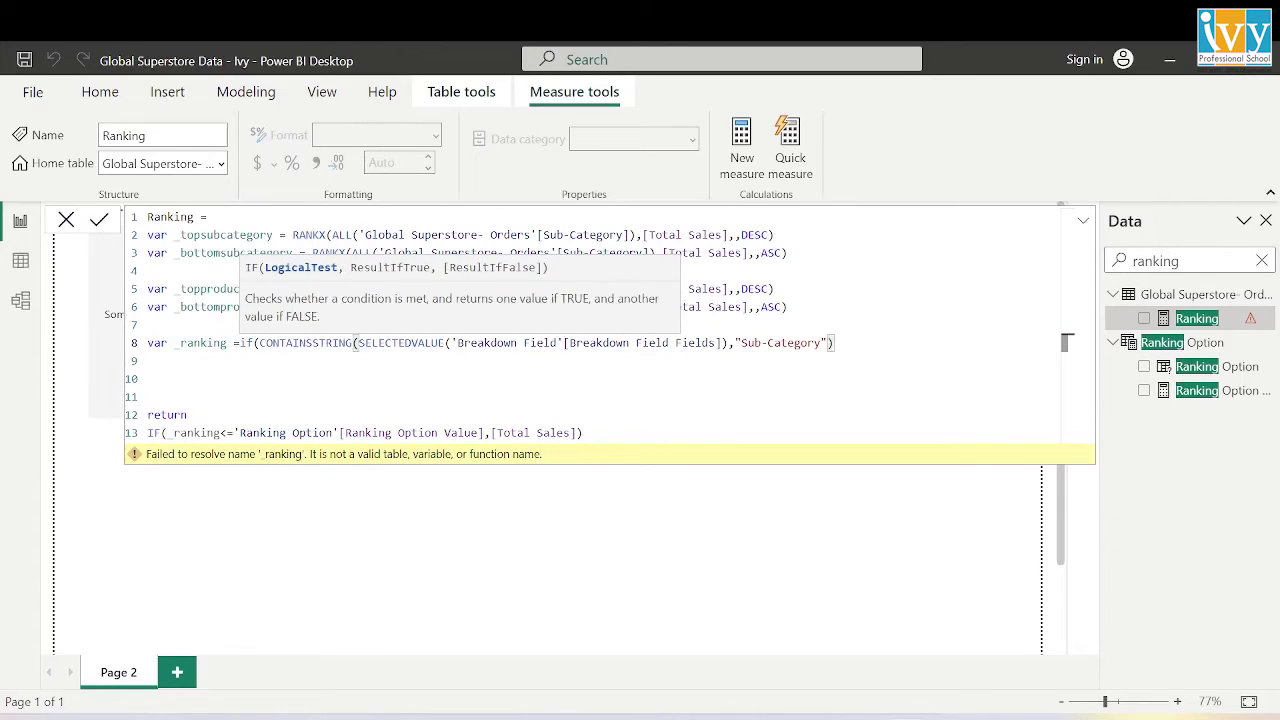
# Start a nested IF on a new line that evaluates SELECTEDVALUE of TopBottom[Value]
pyautogui.hotkey('shift', 'Return')
pyautogui.write(',if')
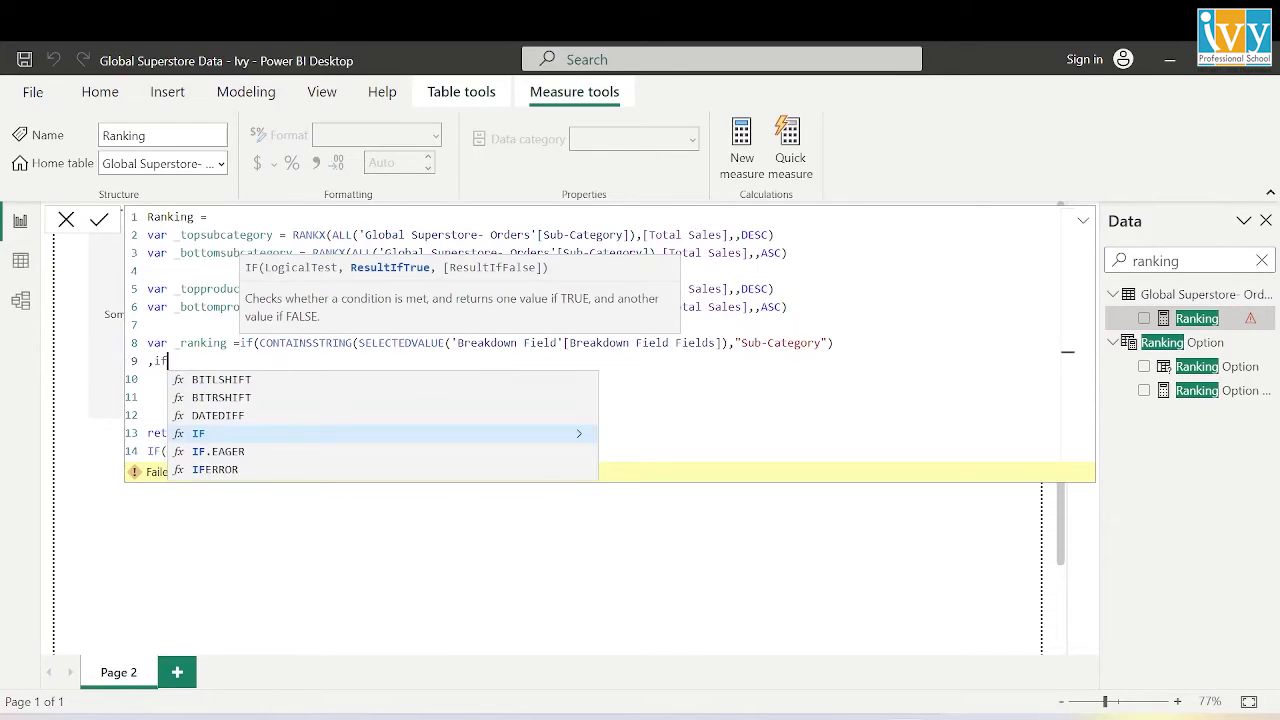
pyautogui.write('(')
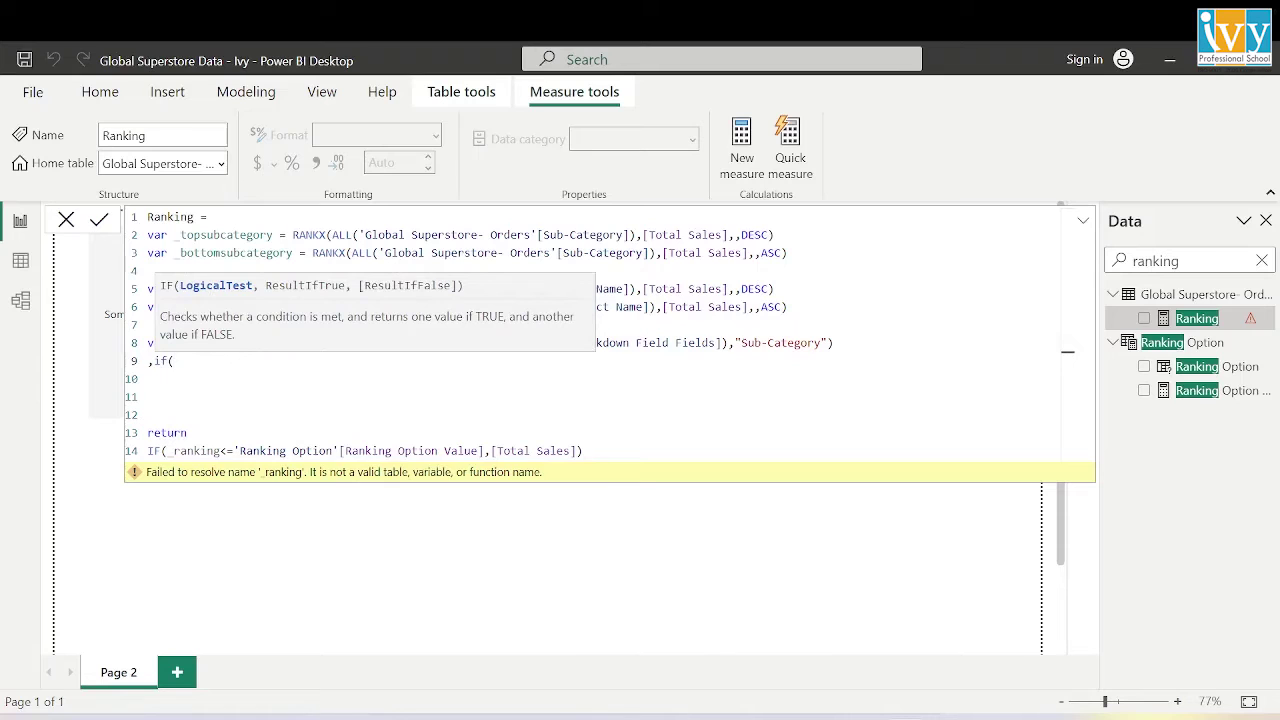
pyautogui.write('select')
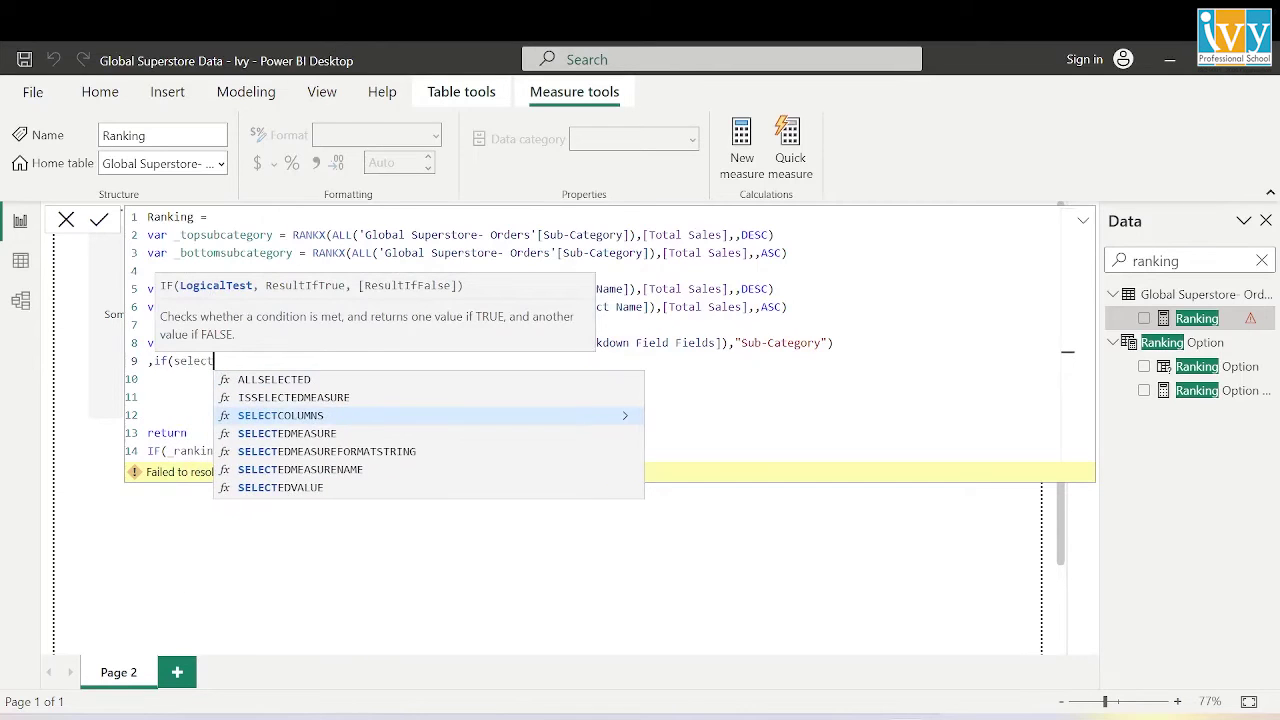
pyautogui.press('Down')
pyautogui.press('Down')
pyautogui.press('Down')
pyautogui.press('Down')
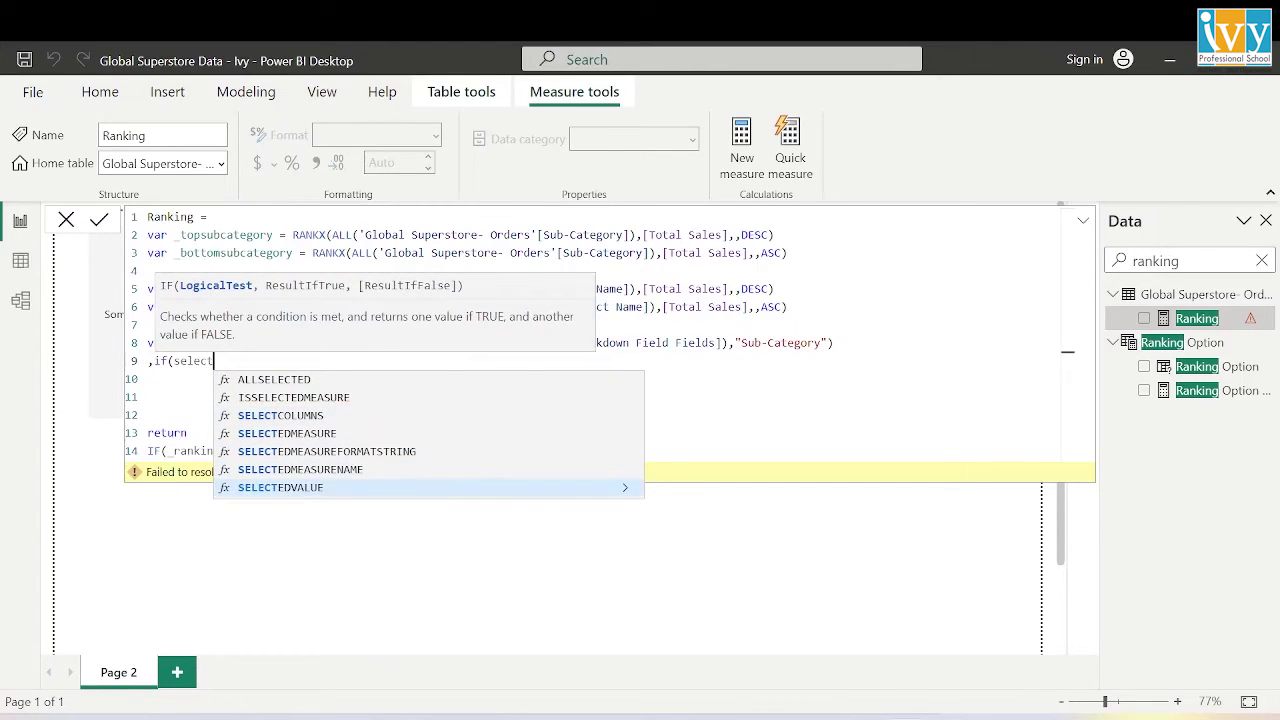
pyautogui.press('Tab')
pyautogui.write('top')
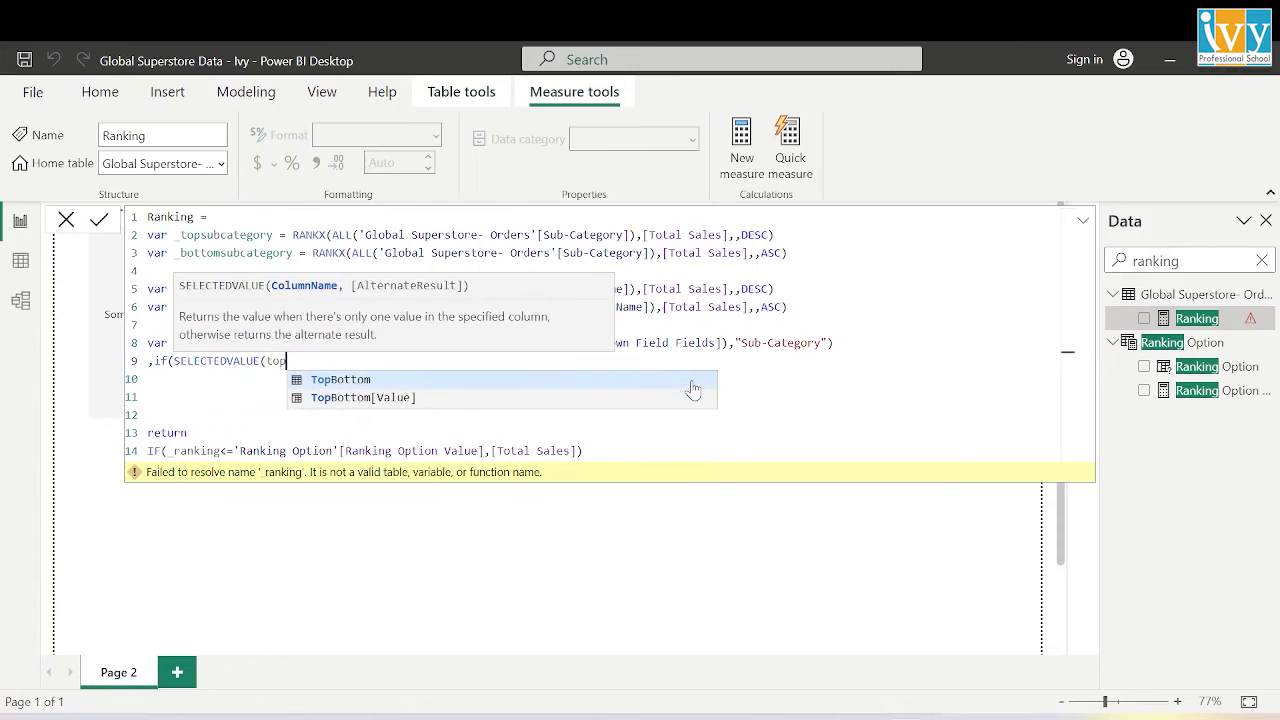
pyautogui.press('Down')
pyautogui.press('Tab')
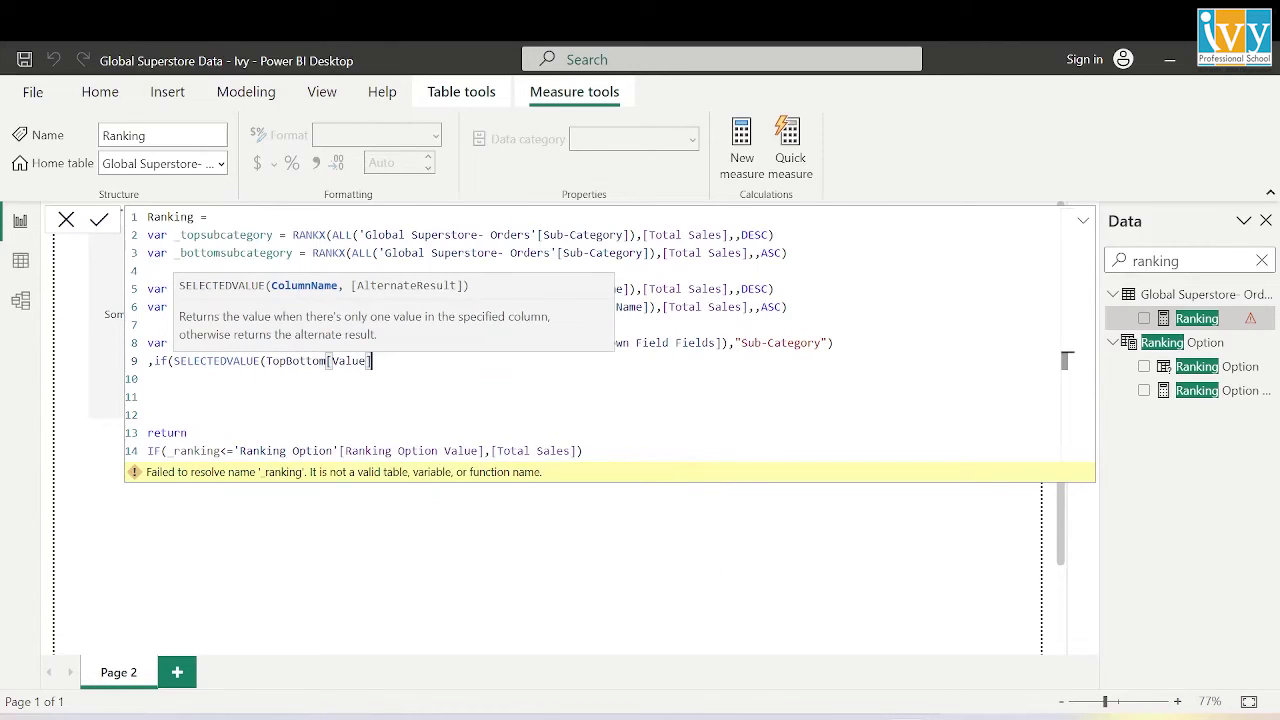
# Complete the nested IF condition by comparing the selected TopBottom value with "Top"
pyautogui.write(') ="Top')
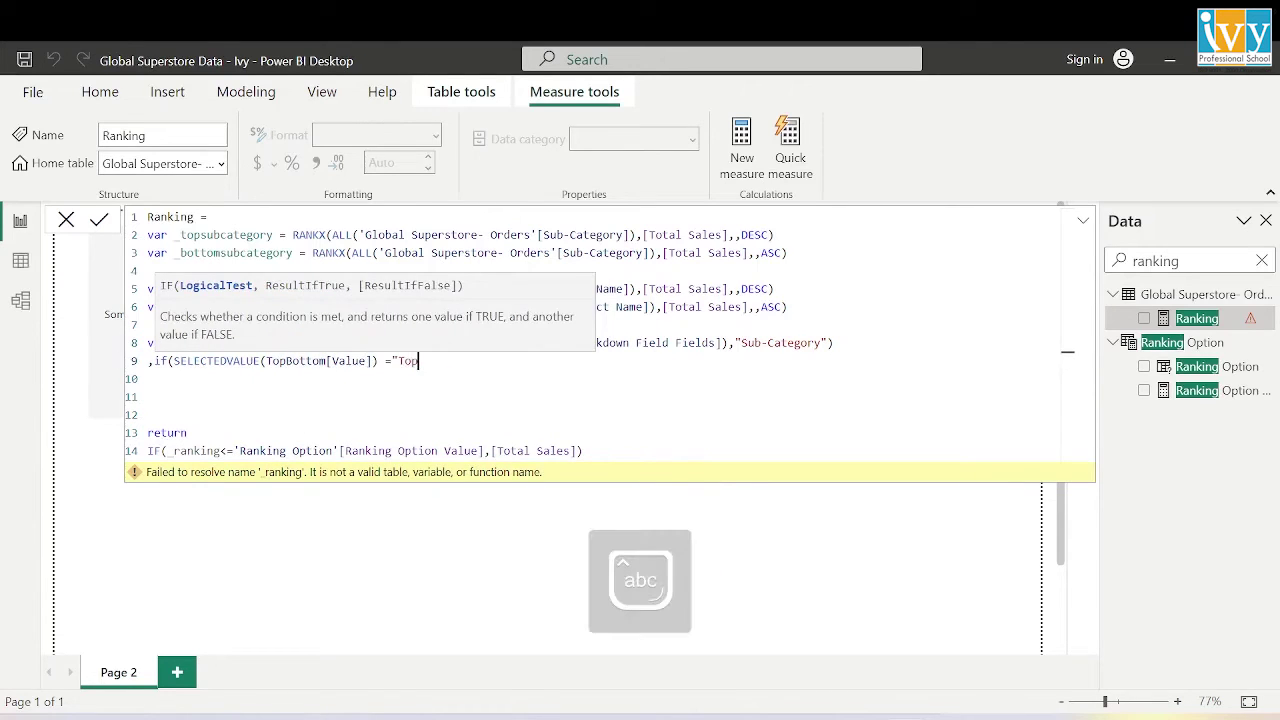
pyautogui.press('BackSpace')
pyautogui.press('BackSpace')
pyautogui.press('BackSpace')
pyautogui.press('BackSpace')
pyautogui.write('"to')
pyautogui.press('BackSpace')
pyautogui.press('BackSpace')
pyautogui.press('capslock')
pyautogui.write('T')
pyautogui.press('capslock')
pyautogui.write('op",')
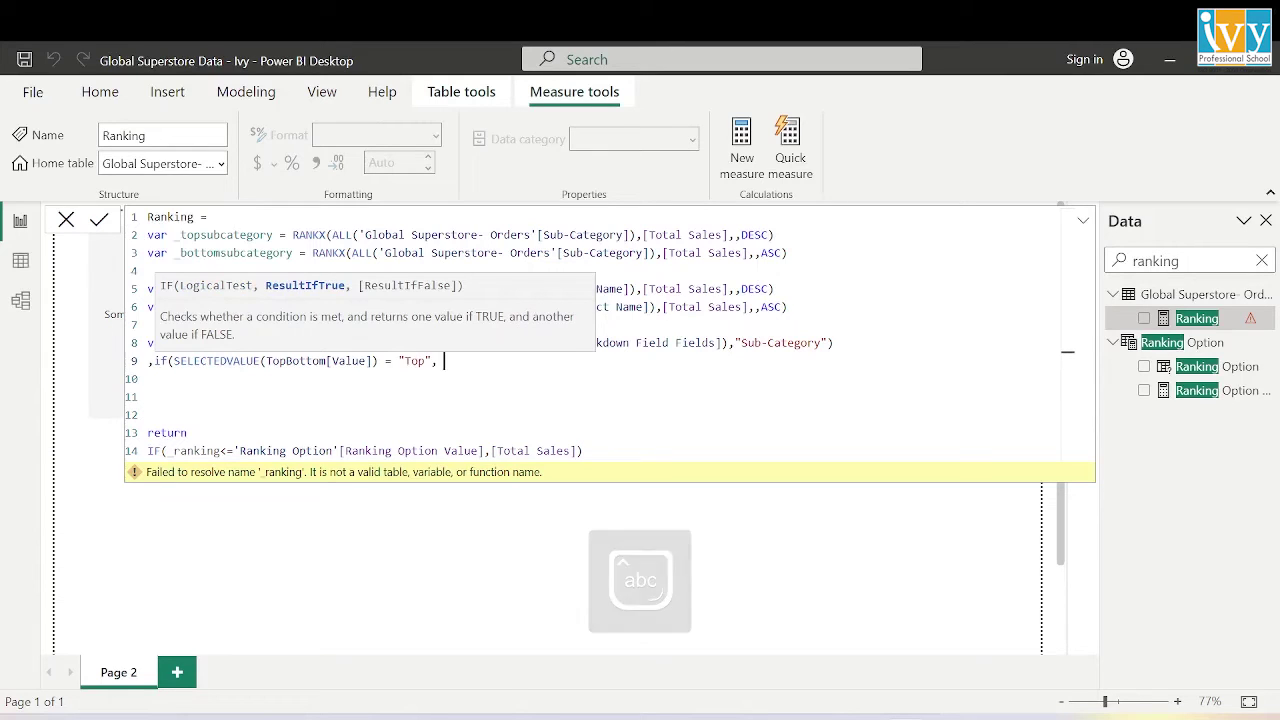
# Enter _topsubcategory as the nested IF's result when the condition is true, followed by a comma
pyautogui.write(' _')
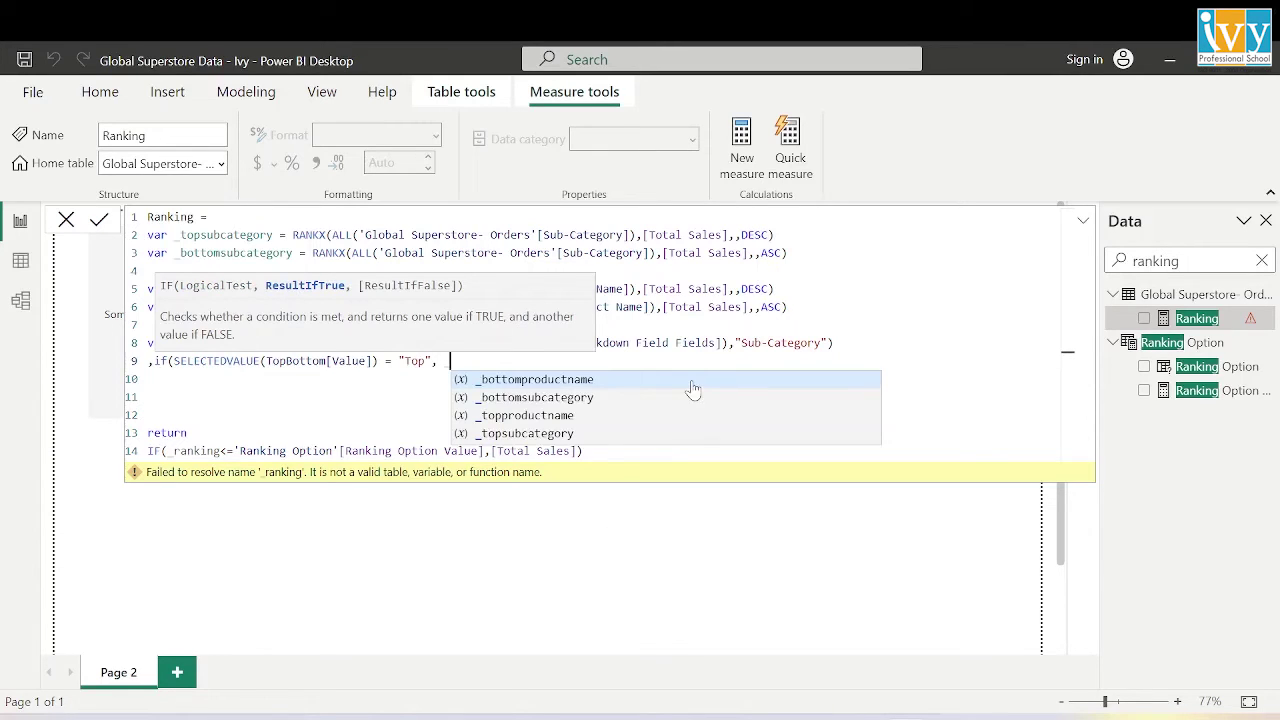
pyautogui.press('Down')
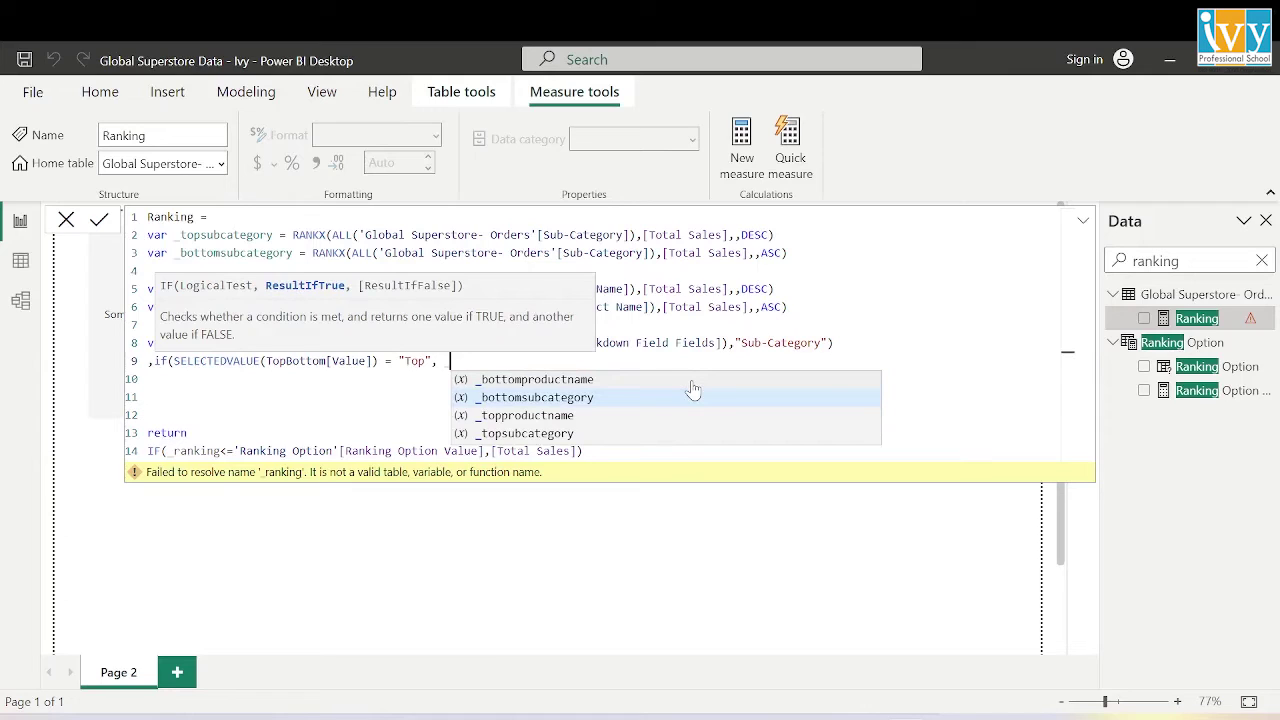
pyautogui.press('Down')
pyautogui.press('Up')
pyautogui.press('Down')
pyautogui.press('Down')
pyautogui.press('Tab')
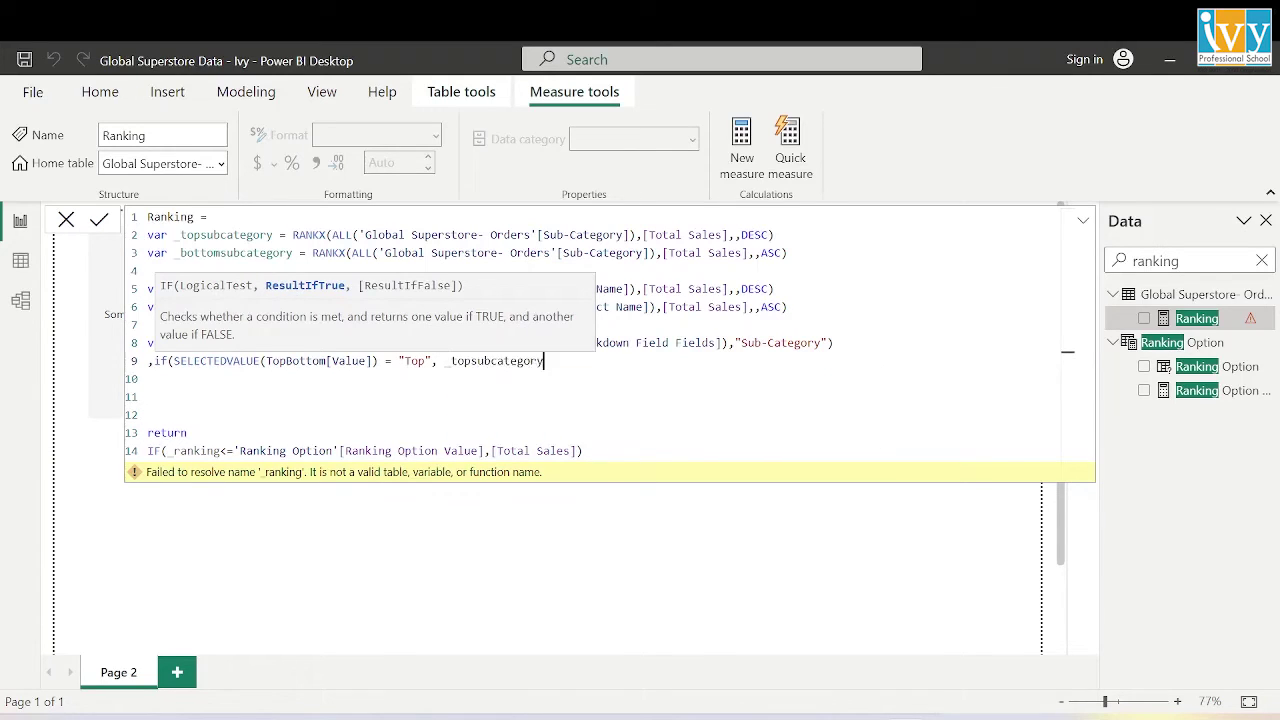
pyautogui.write(',')
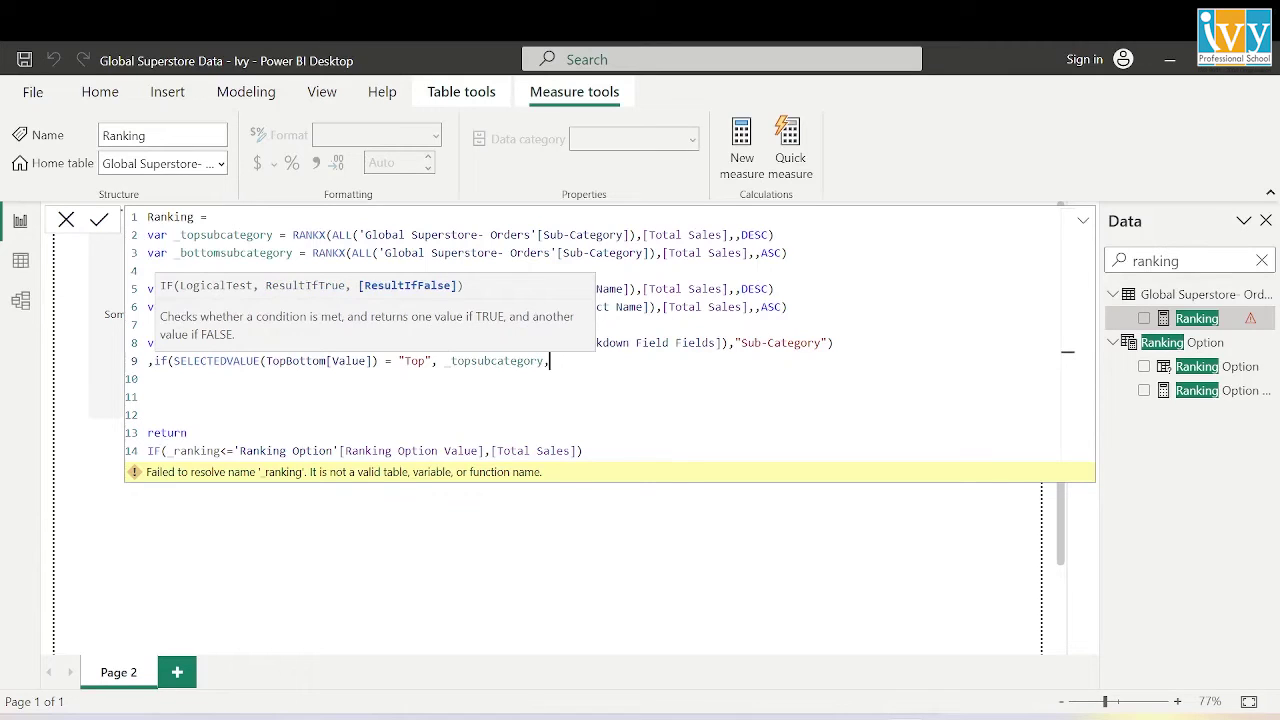
# Enter _bottomsubcategory as the nested IF's false result, close the function, and start a new line
pyautogui.write(' _botto')
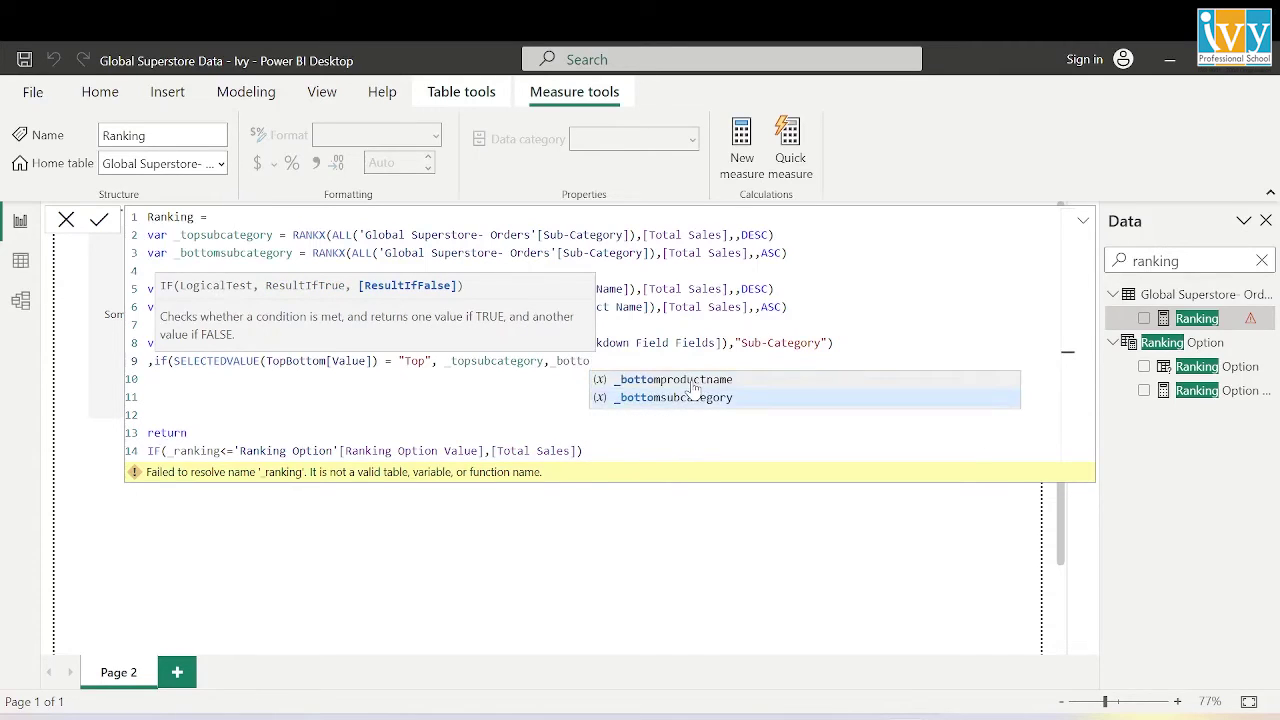
pyautogui.press('Tab')
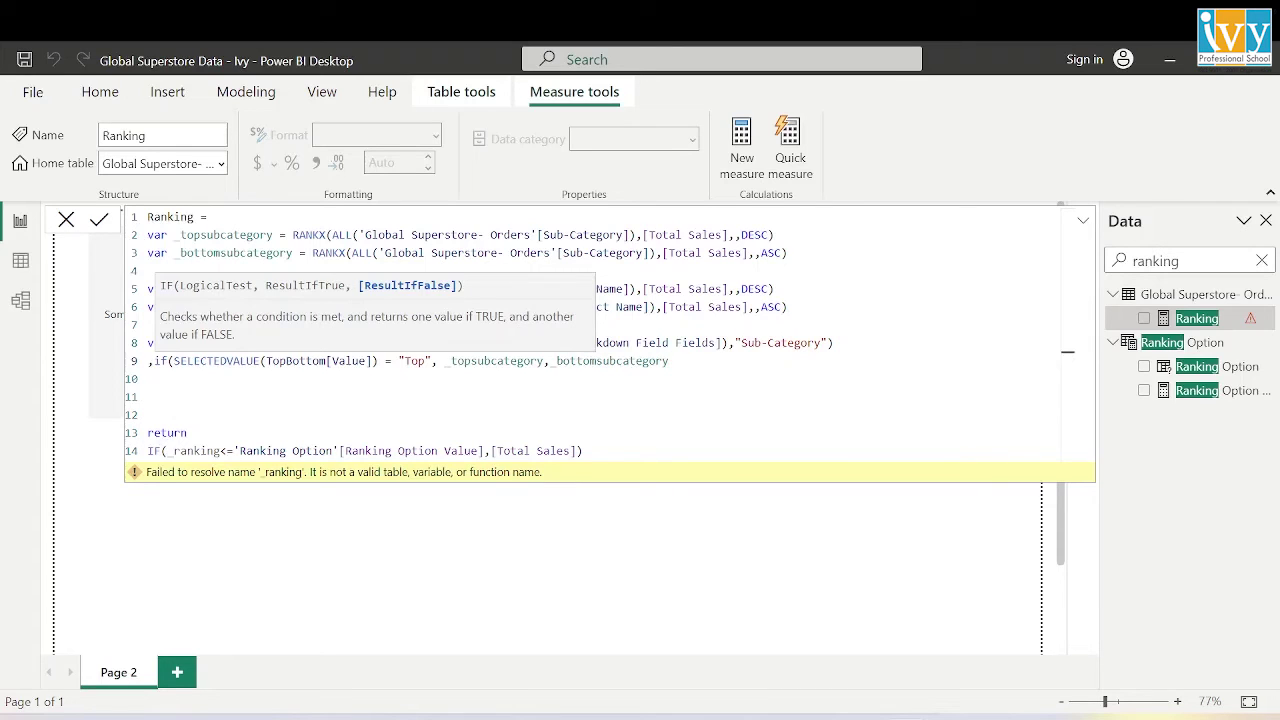
pyautogui.write(')')
pyautogui.press('Return')
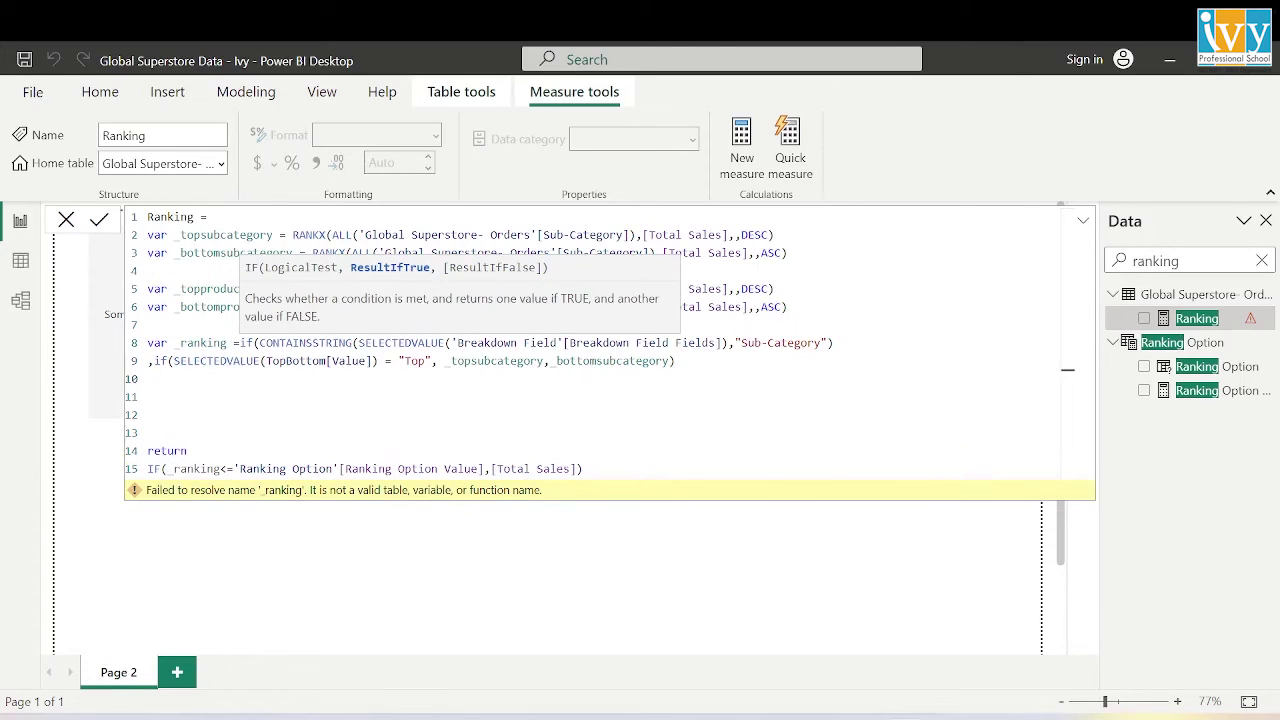
# Add a comma on the new line and copy the nested TopBottom IF expression there as the outer IF's false result
pyautogui.write(',')
pyautogui.moveTo(676, 361); pyautogui.dragTo(154, 361)
pyautogui.hotkey('ctrl', 'c')
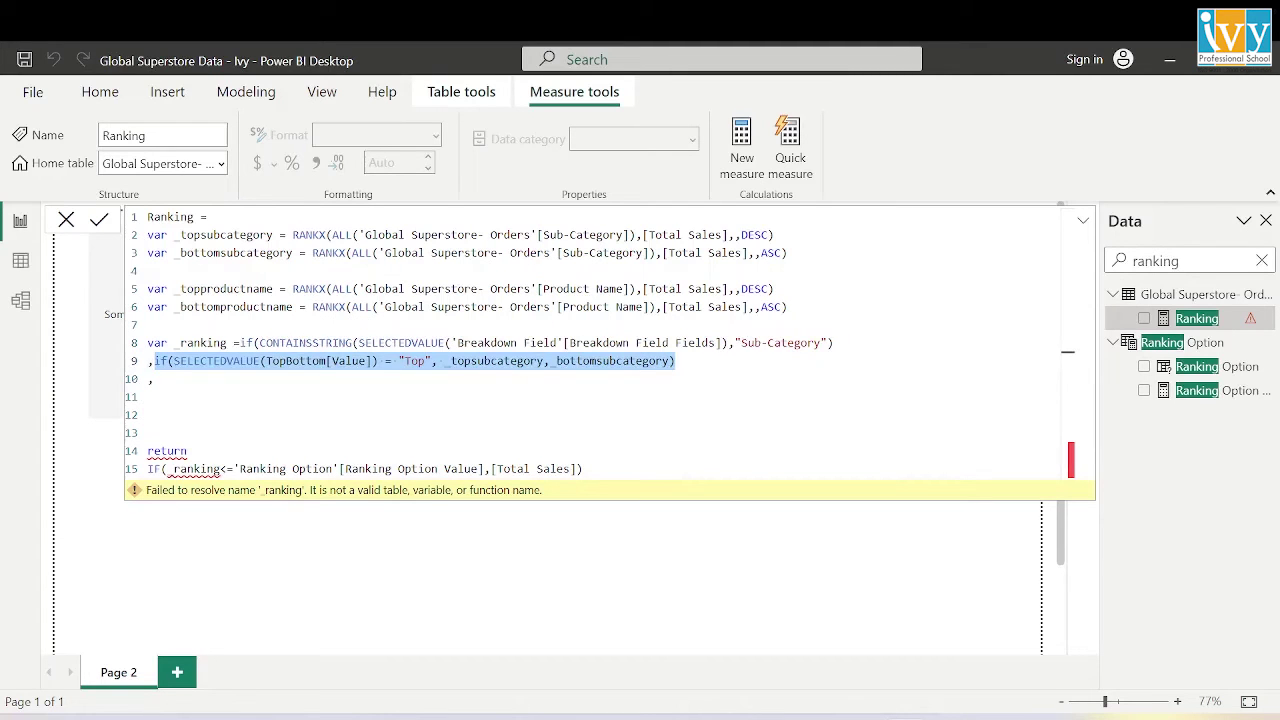
pyautogui.click(154, 379)
pyautogui.hotkey('ctrl', 'v')
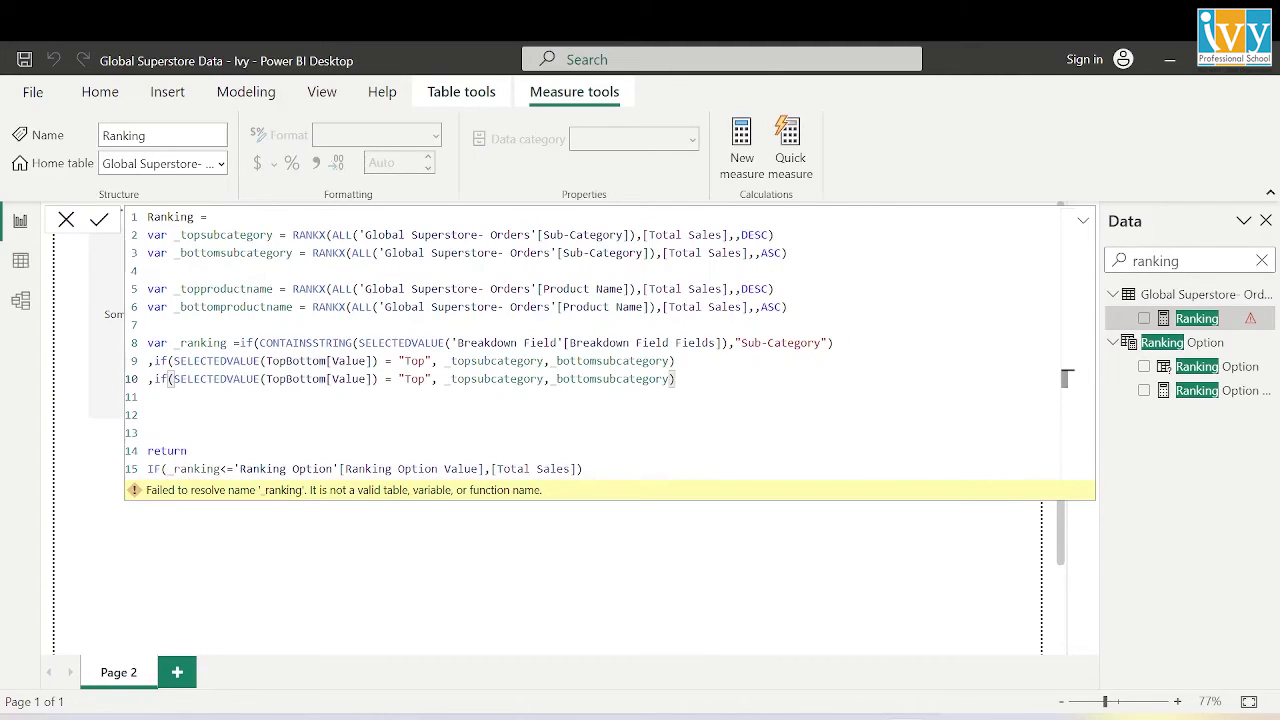
# Replace _topsubcategory with _topproductname in the copied IF expression
pyautogui.hotkey('ctrl', 'Left')
pyautogui.hotkey('ctrl', 'Left')
pyautogui.hotkey('ctrl', 'Left')
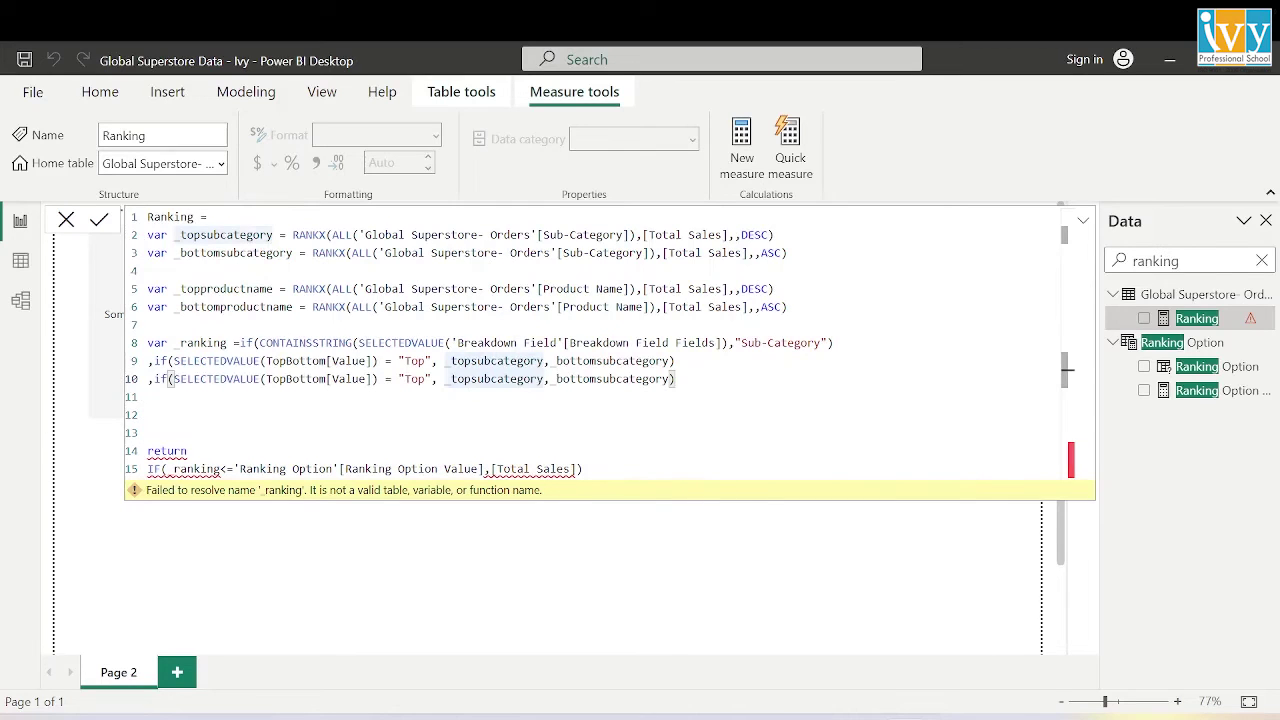
pyautogui.press('BackSpace')
pyautogui.press('BackSpace')
pyautogui.press('BackSpace')
pyautogui.press('BackSpace')
pyautogui.press('BackSpace')
pyautogui.press('BackSpace')
pyautogui.press('BackSpace')
pyautogui.press('BackSpace')
pyautogui.press('BackSpace')
pyautogui.press('BackSpace')
pyautogui.press('BackSpace')
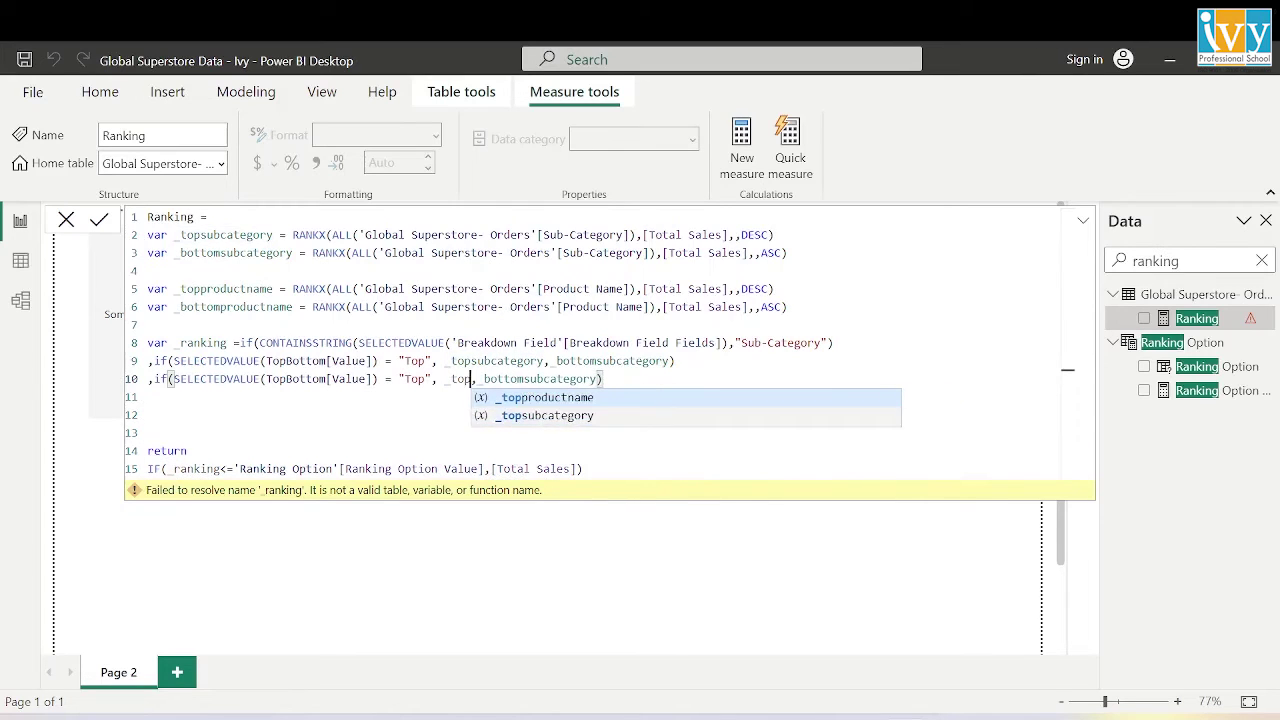
pyautogui.write('prod')
pyautogui.press('Tab')
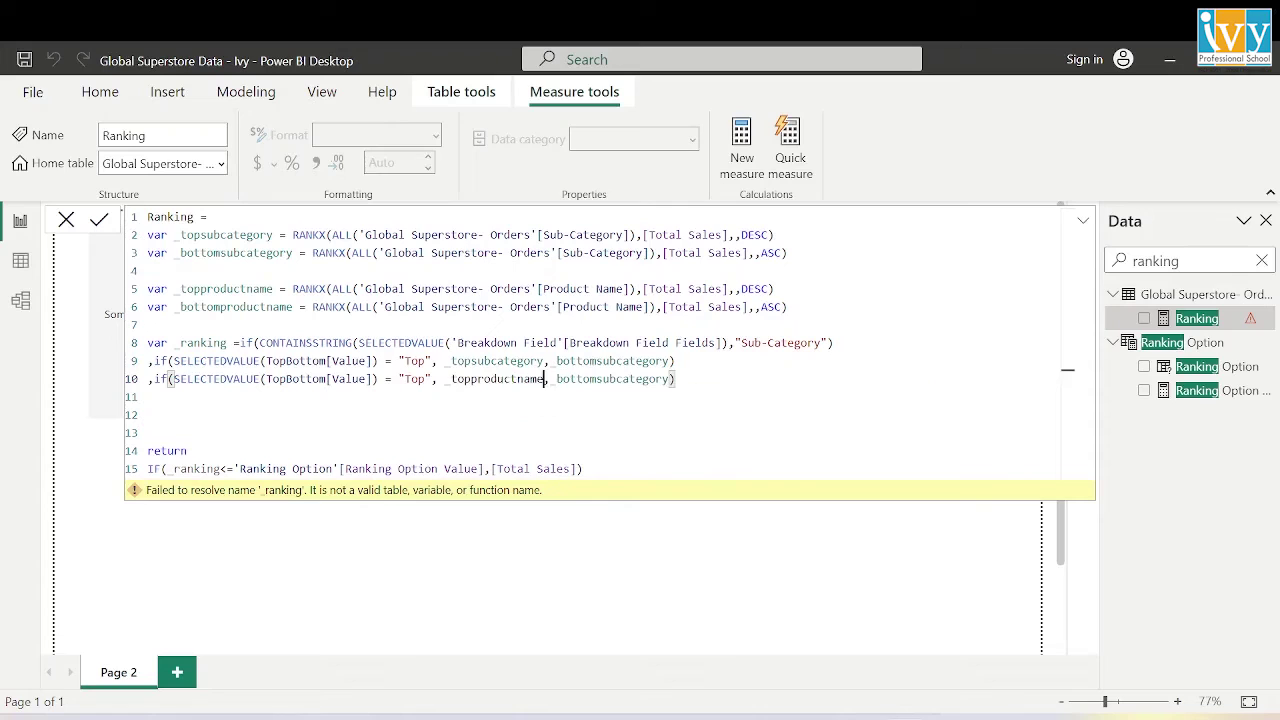
# Replace _bottomsubcategory with _bottomproductname in the copied IF expression
pyautogui.hotkey('ctrl', 'Right')
pyautogui.press('BackSpace')
pyautogui.press('BackSpace')
pyautogui.press('BackSpace')
pyautogui.press('BackSpace')
pyautogui.press('BackSpace')
pyautogui.press('BackSpace')
pyautogui.press('BackSpace')
pyautogui.press('BackSpace')
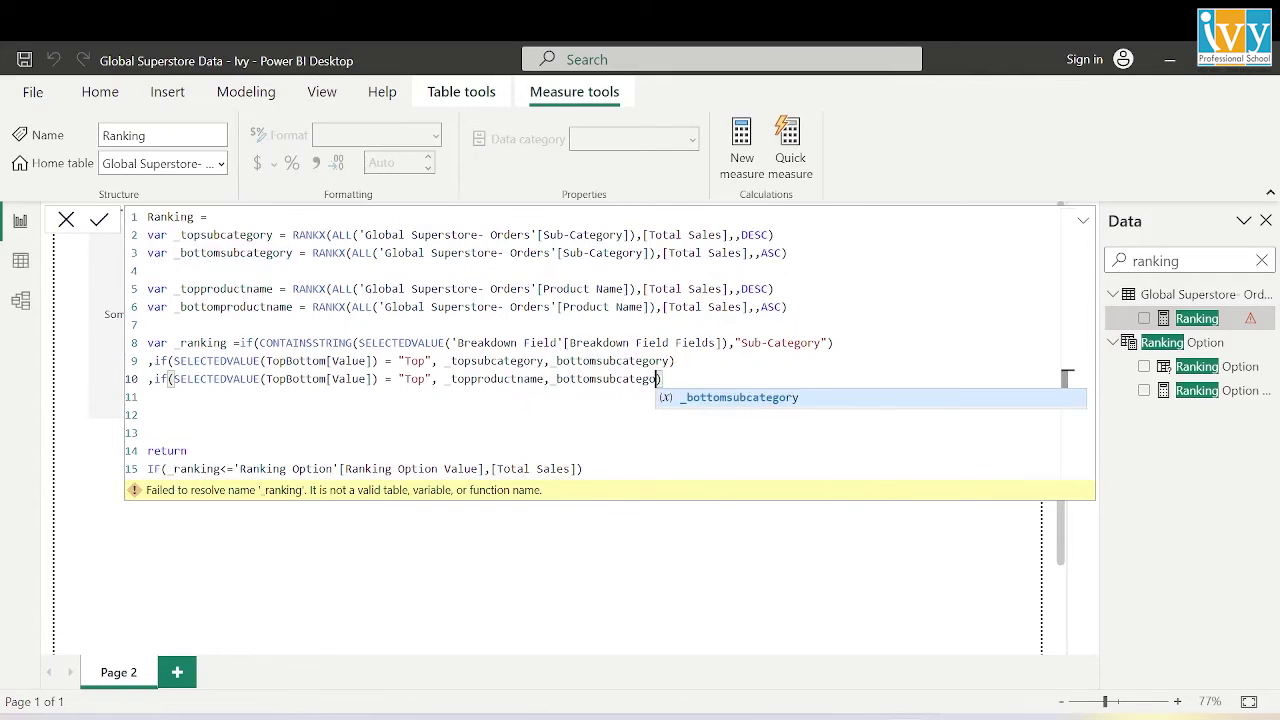
pyautogui.press('BackSpace')
pyautogui.press('BackSpace')
pyautogui.press('BackSpace')
pyautogui.write('prod')
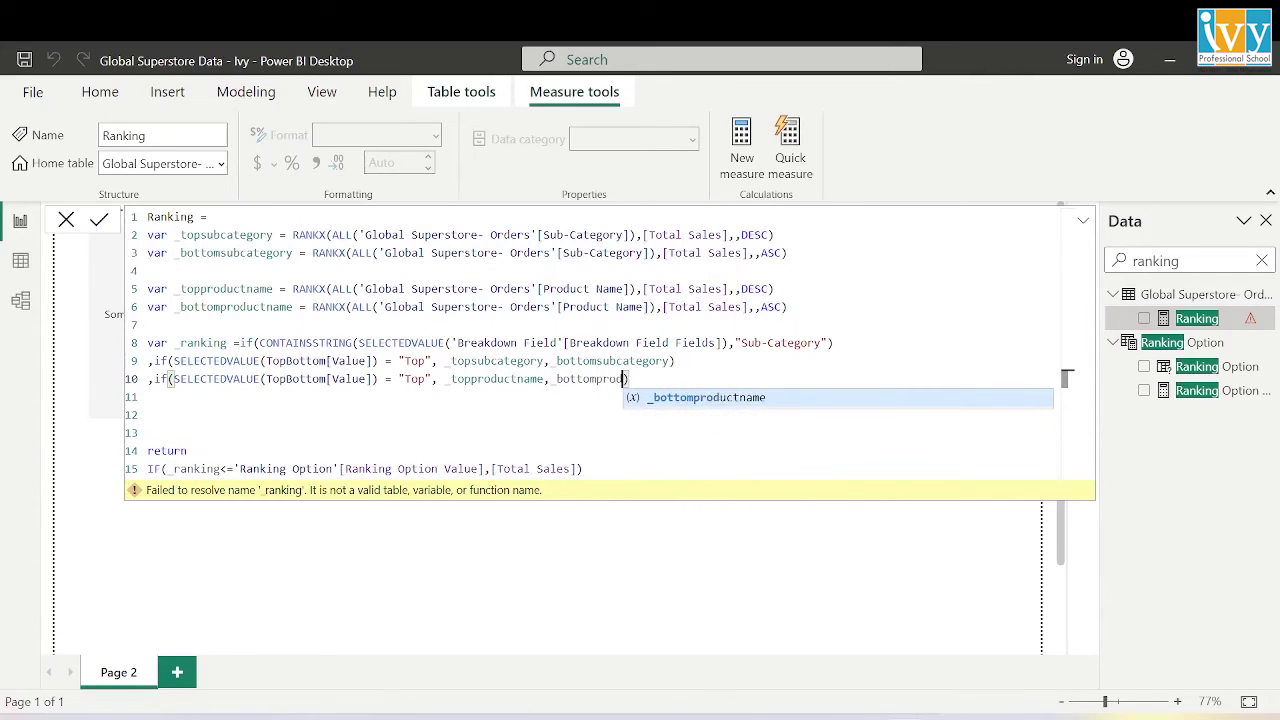
pyautogui.press('Tab')
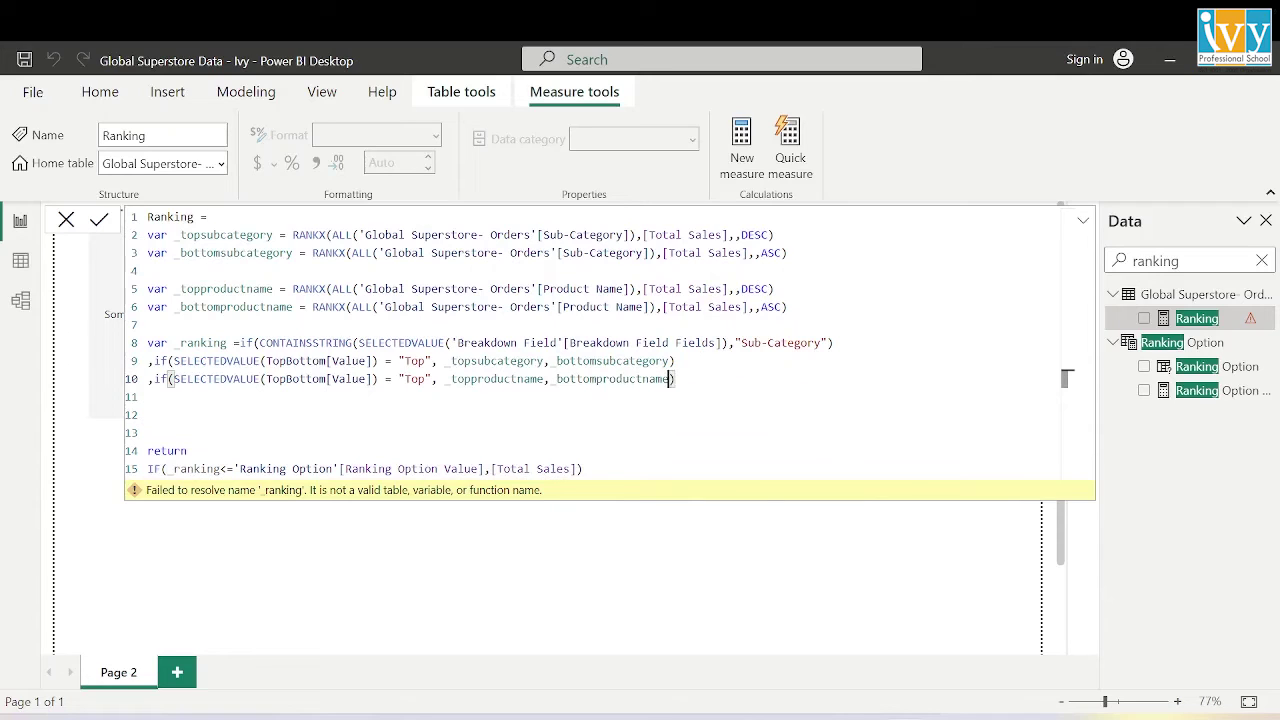
# Close the outer IF with a parenthesis on the line above return and commit the Ranking measure
pyautogui.click(148, 432)
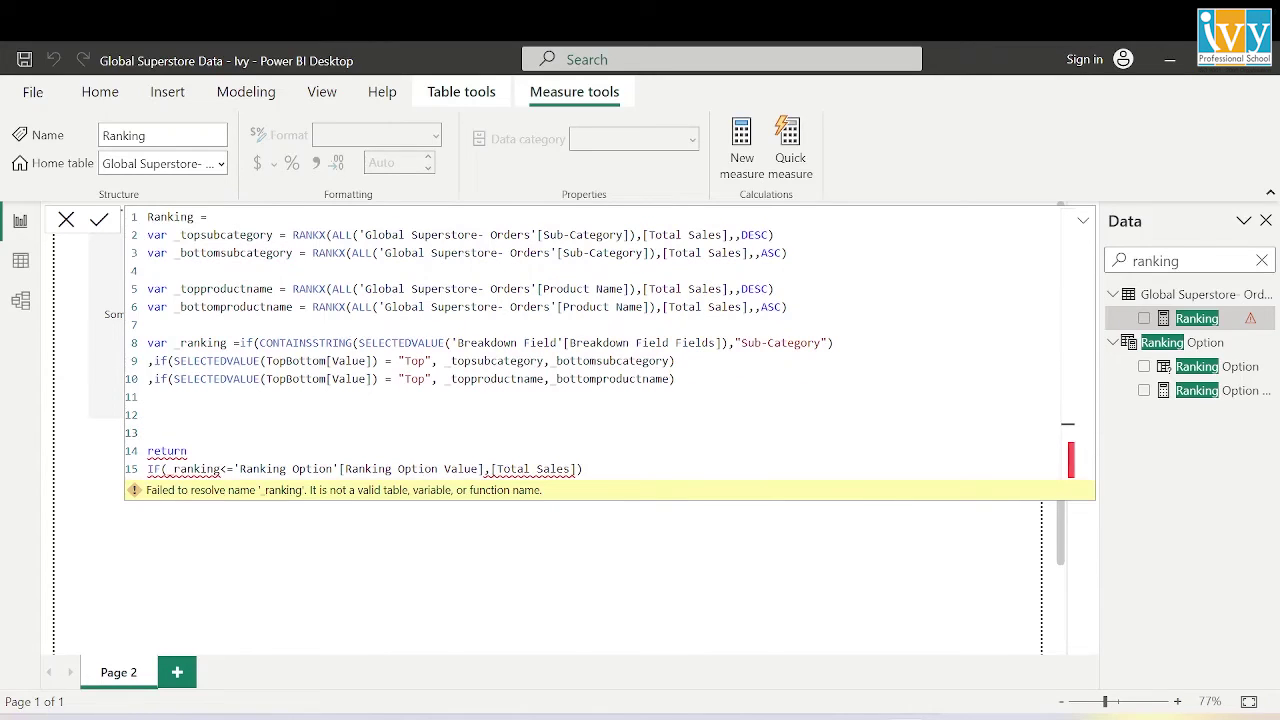
pyautogui.write(')')
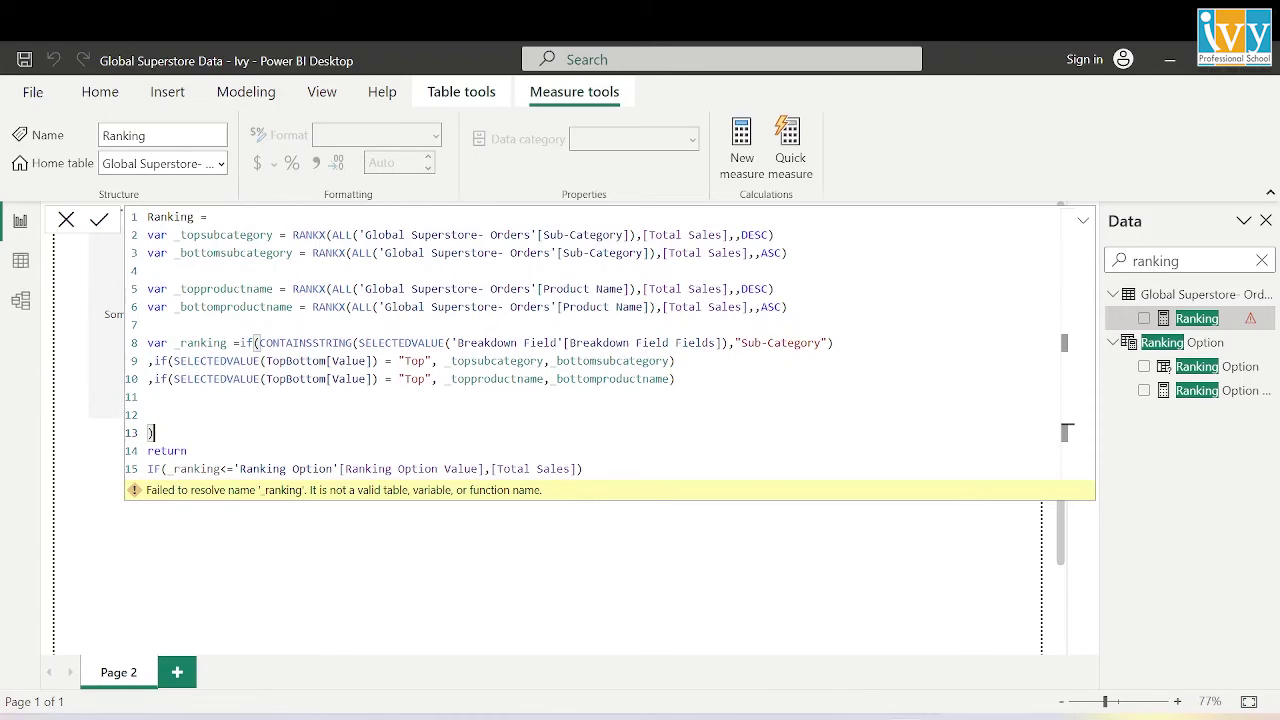
pyautogui.press('Return')
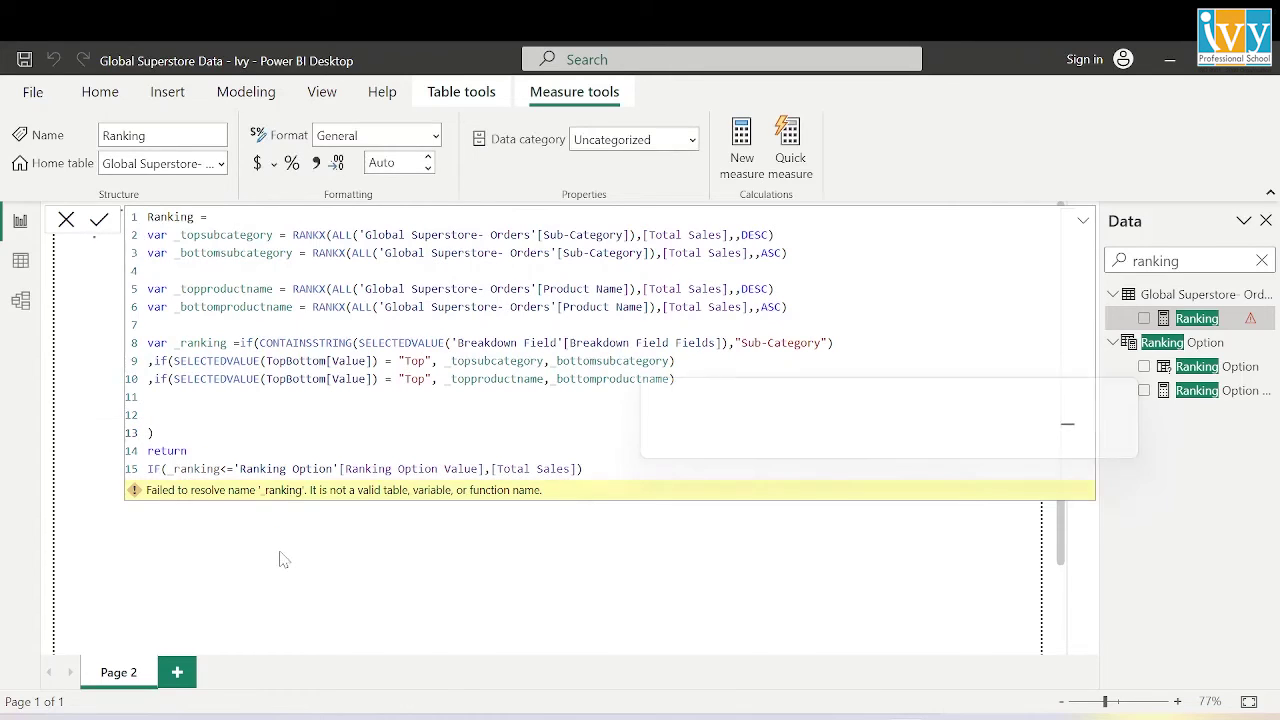
pyautogui.click(69, 223)
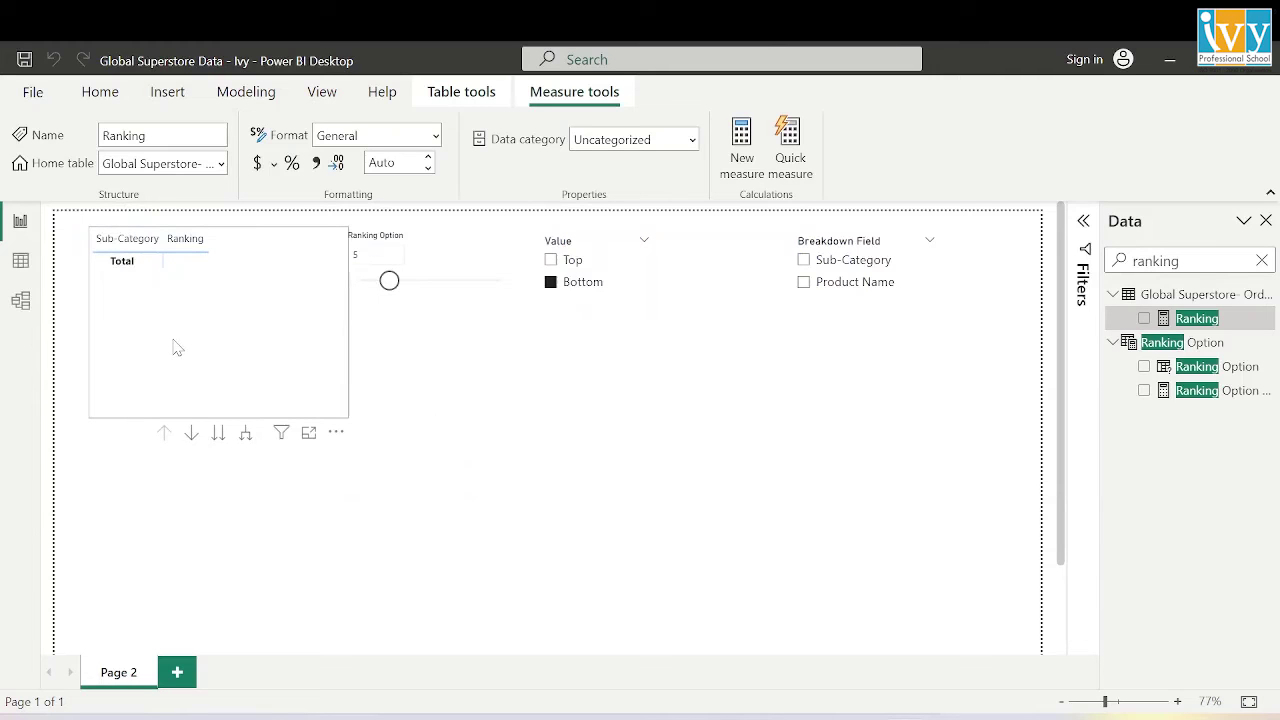
# Select Sub-Category in the Breakdown Field slicer and test the table with the Value slicer on Top and on Bottom
pyautogui.click(805, 263)
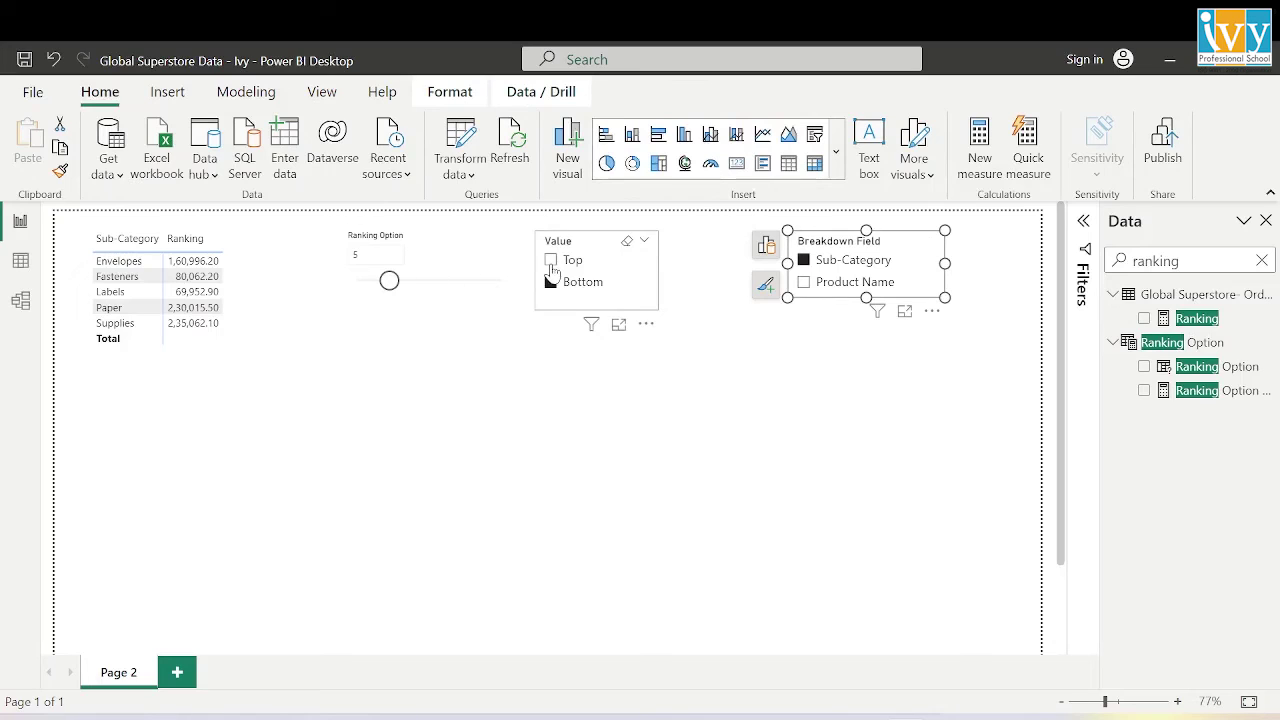
pyautogui.click(551, 263)
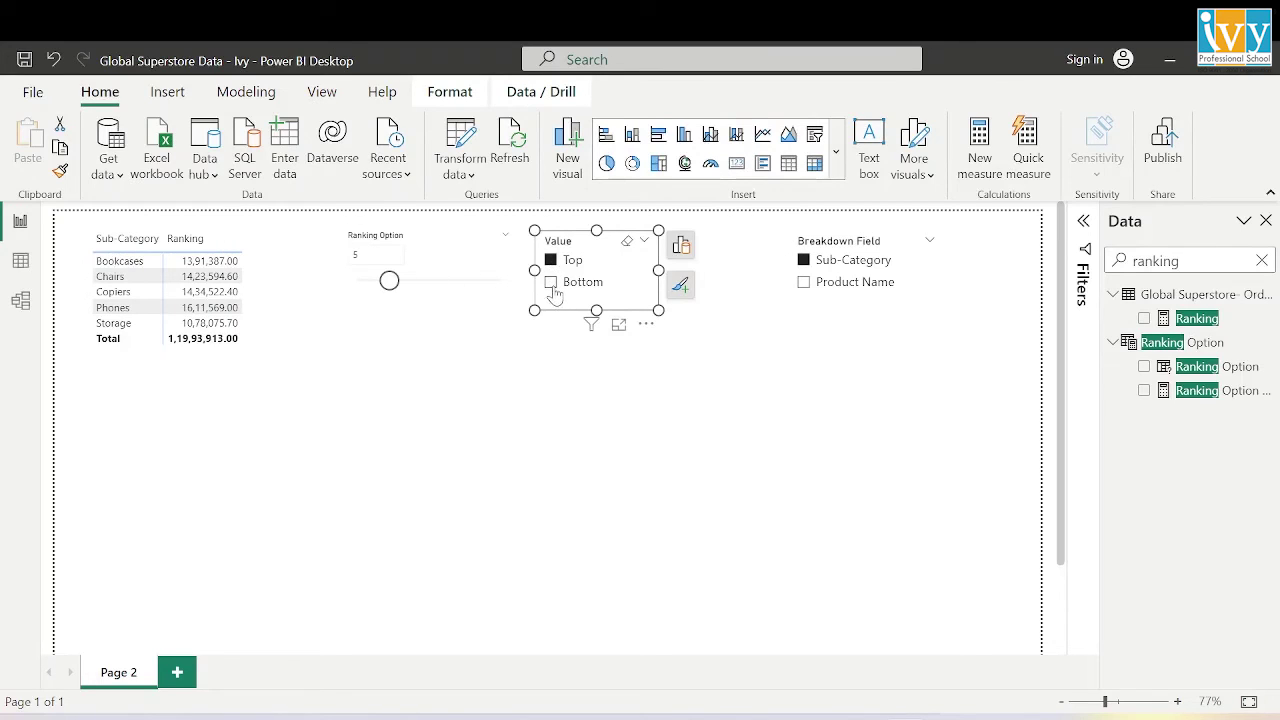
pyautogui.click(553, 282)
pyautogui.click(551, 260)
pyautogui.click(551, 282)
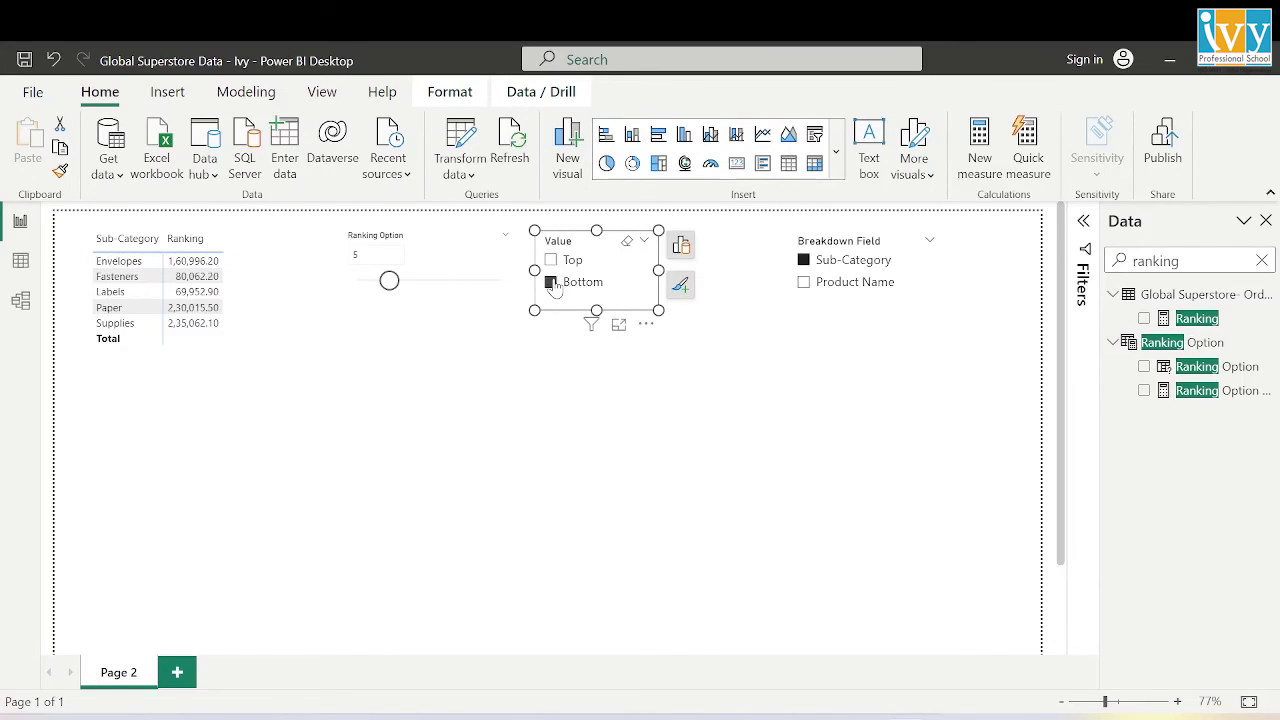
# Select Product Name in the Breakdown Field slicer and test the table with Value on Top and on Bottom
pyautogui.click(805, 283)
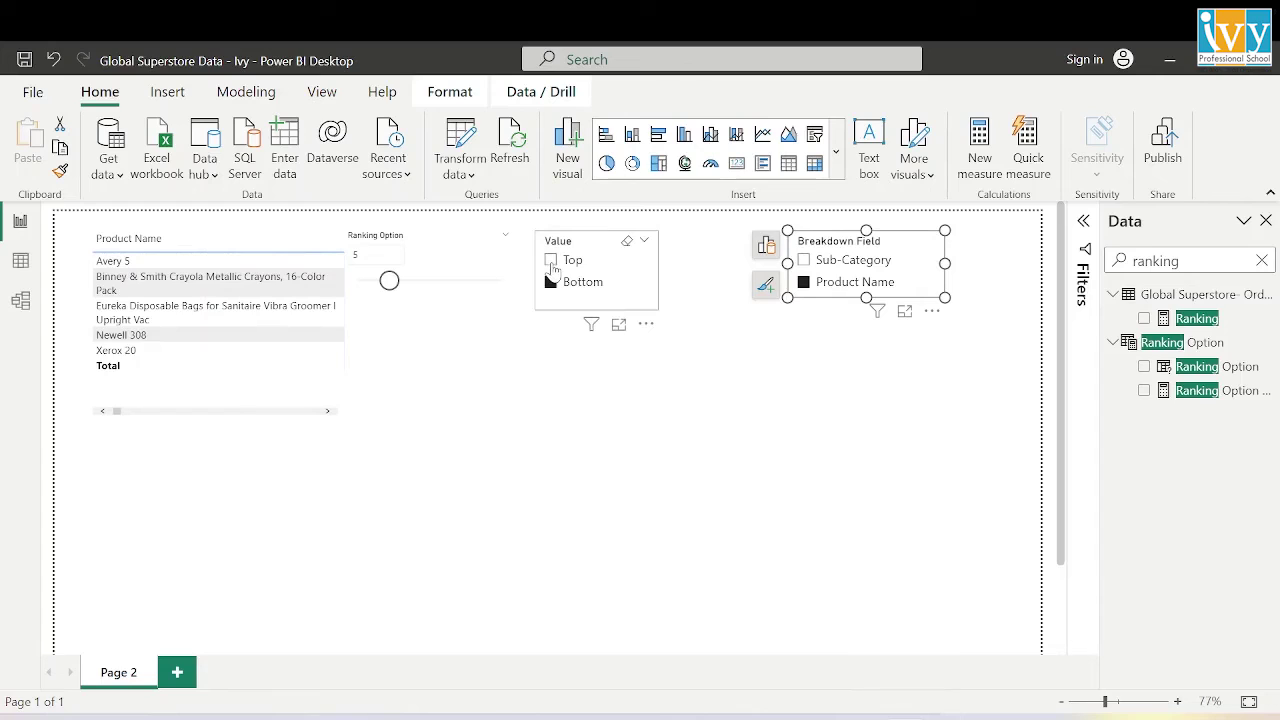
pyautogui.click(551, 260)
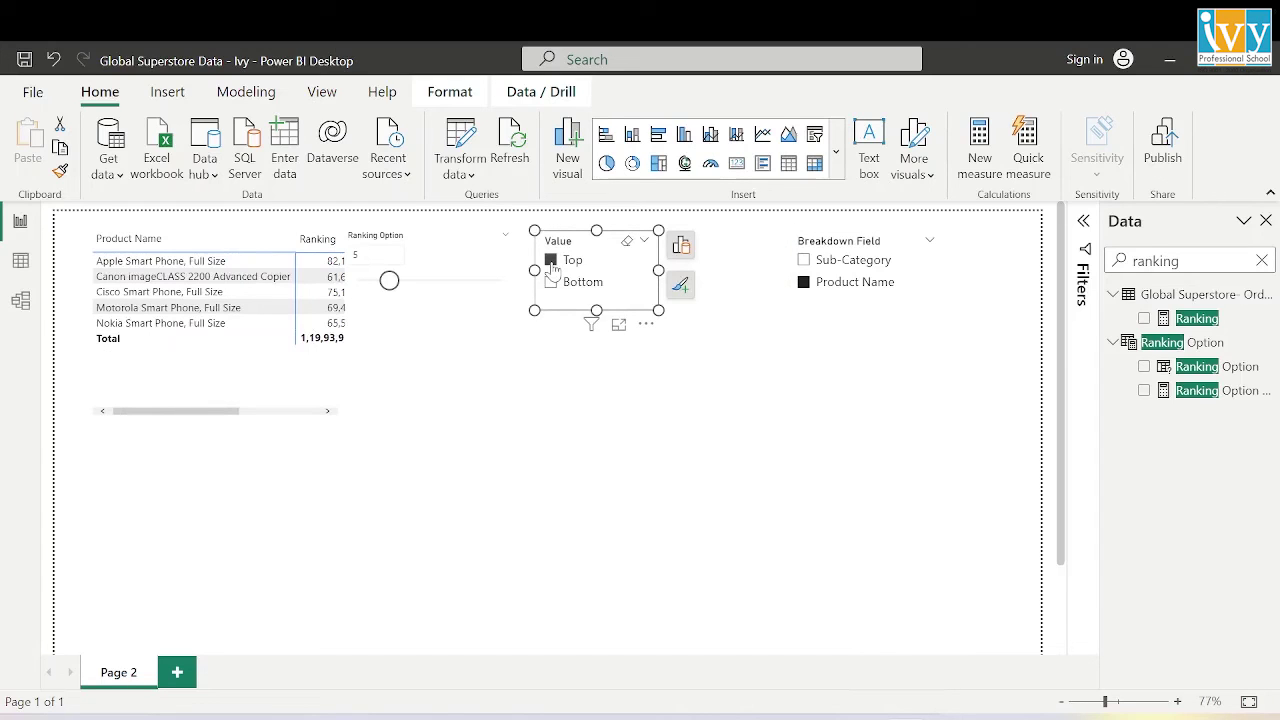
pyautogui.click(551, 282)
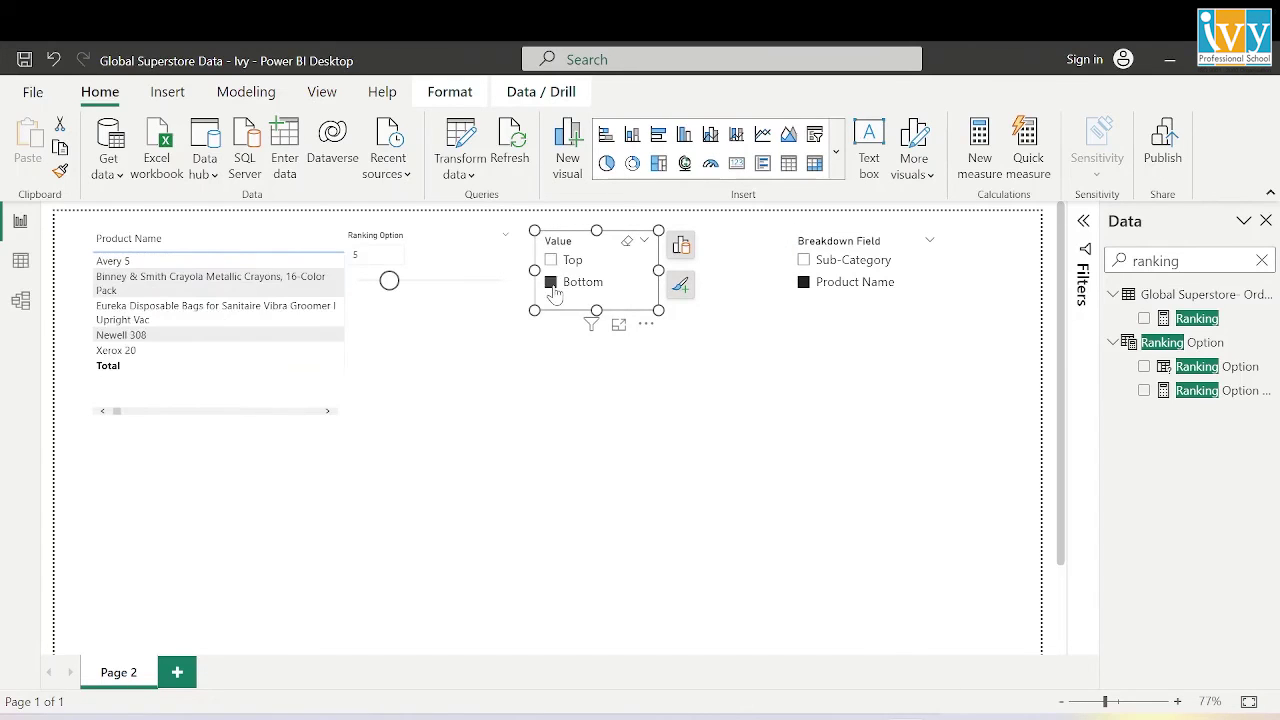
# Set the Ranking Option slicer to 6 and switch the Value slicer to Top to test the product ranking
pyautogui.click(410, 290)
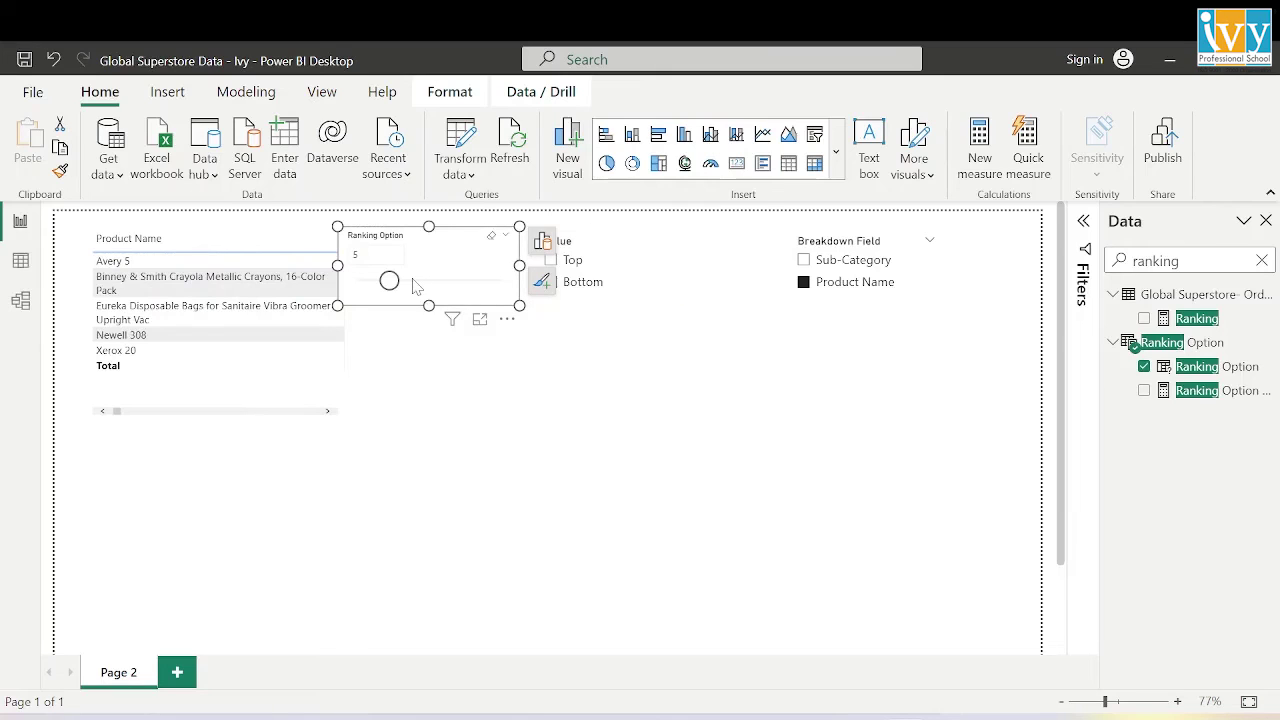
pyautogui.moveTo(389, 282); pyautogui.dragTo(397, 286)
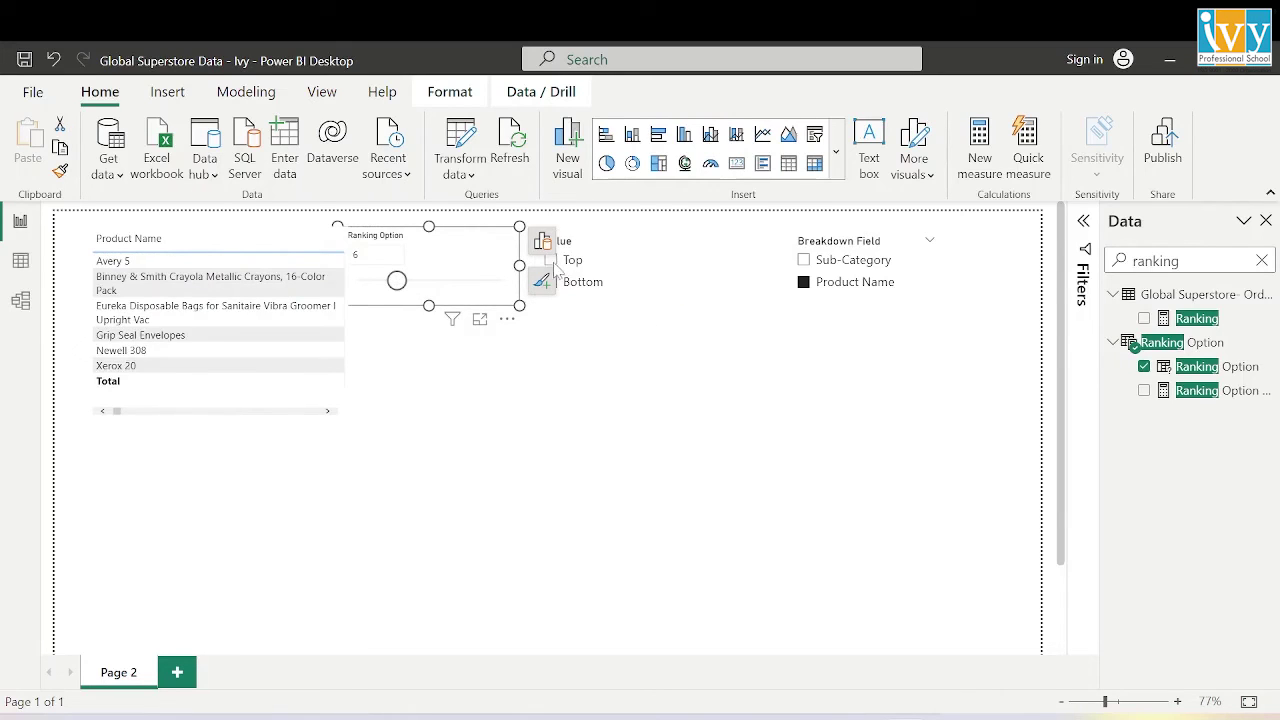
pyautogui.click(615, 343)
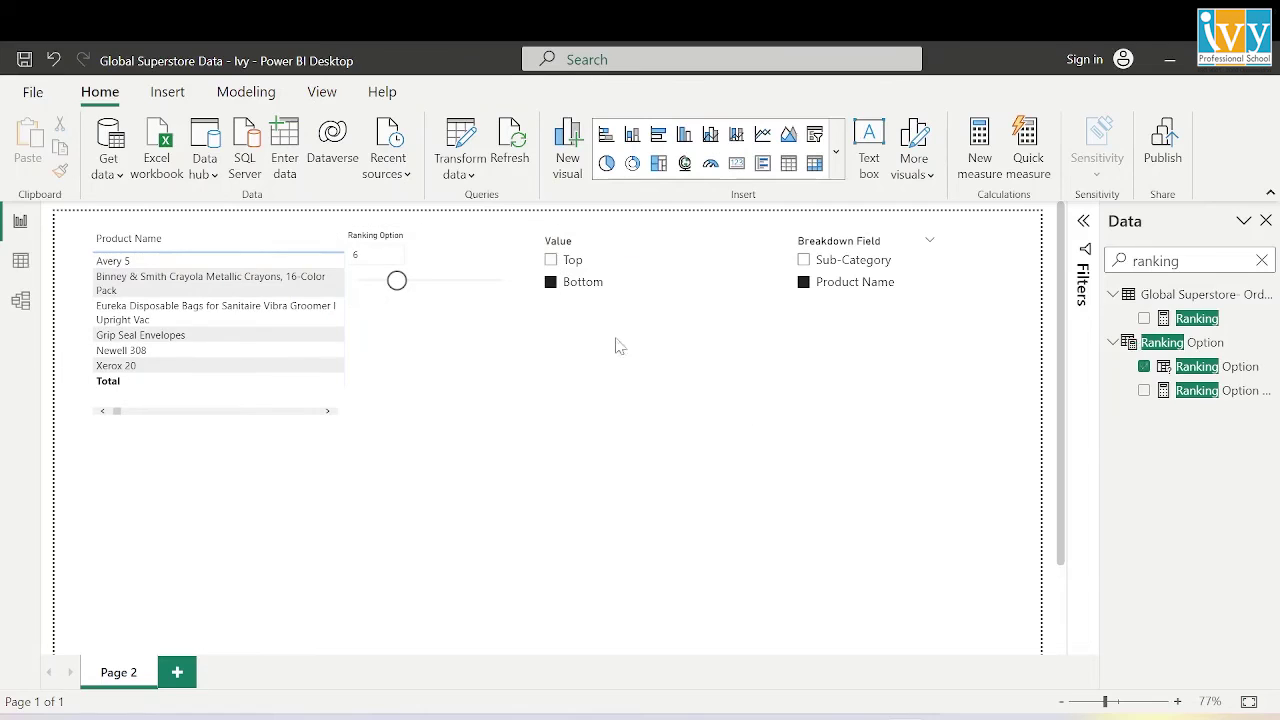
pyautogui.click(554, 263)
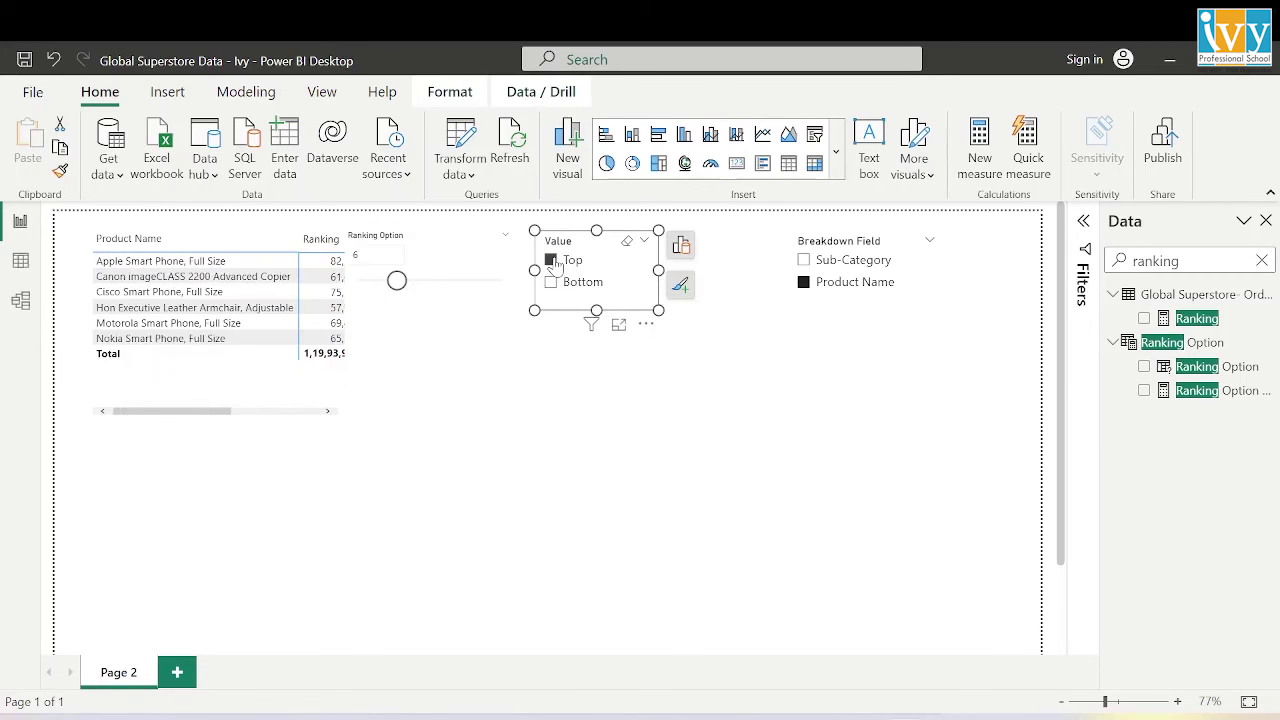
# Set the Ranking Option slicer to 9 and check the product ranking with Value on Bottom and on Top
pyautogui.moveTo(396, 280); pyautogui.dragTo(424, 287)
pyautogui.click(556, 318)
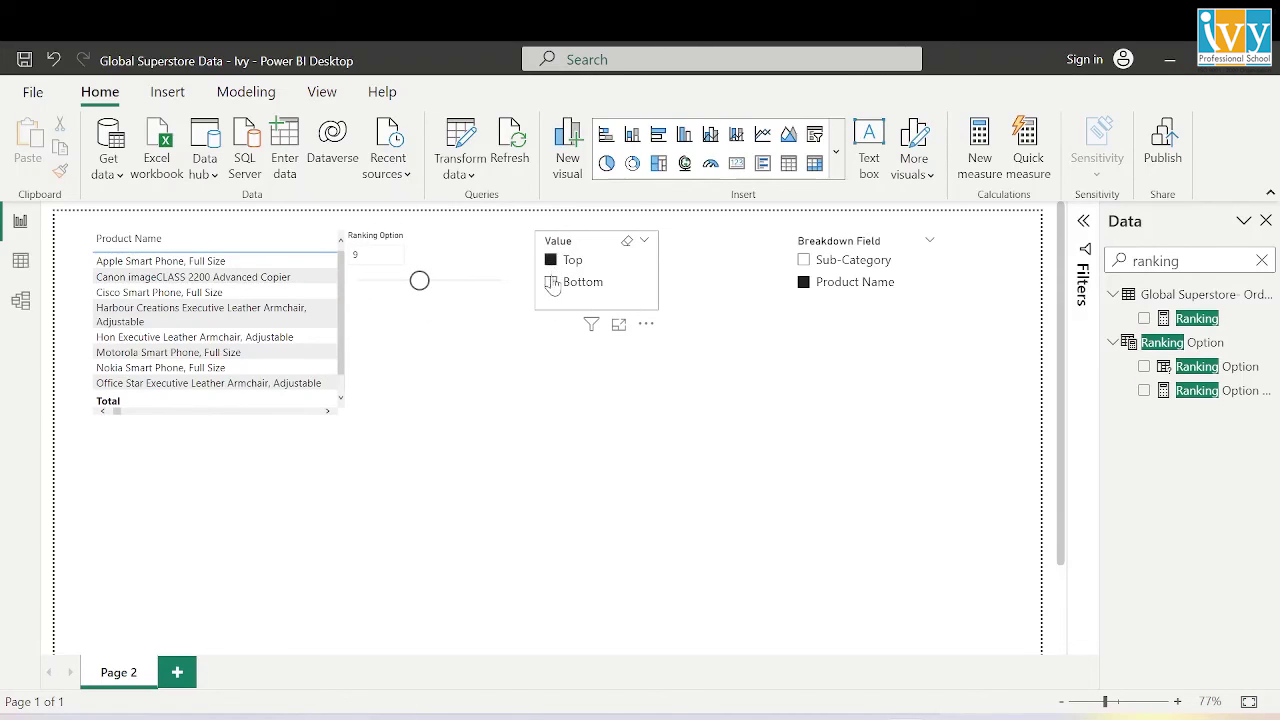
pyautogui.click(551, 281)
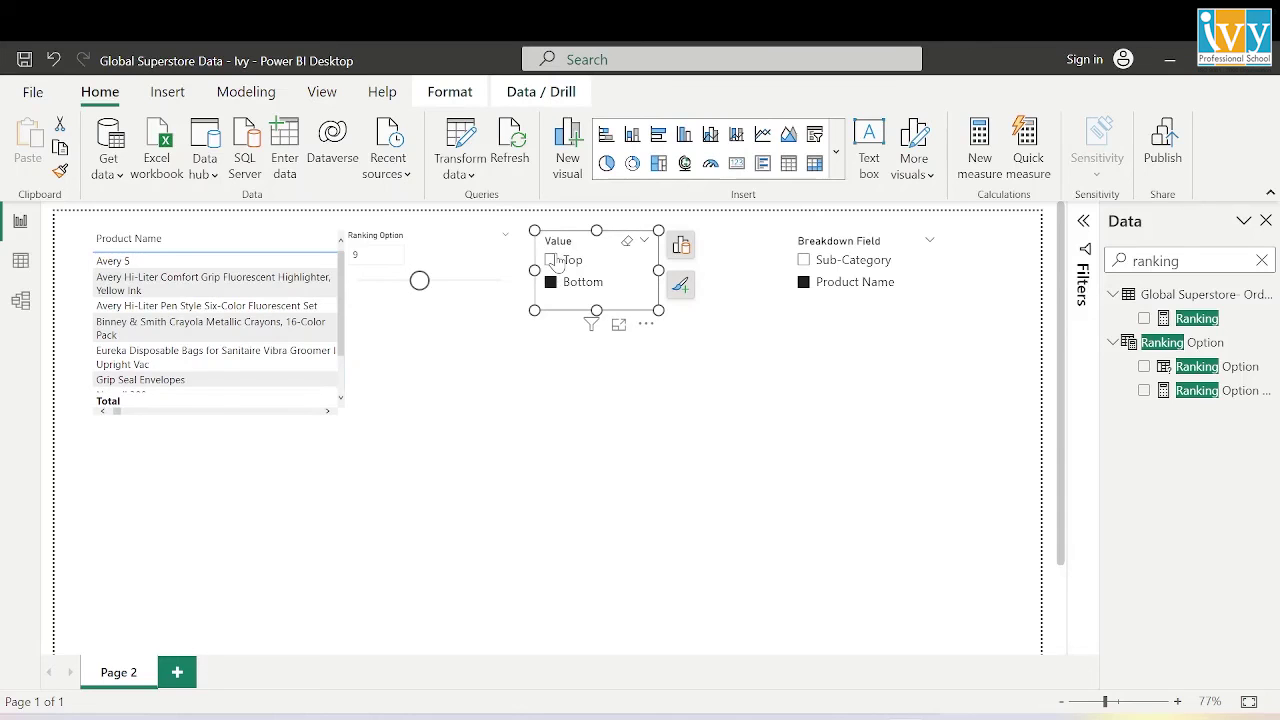
pyautogui.click(552, 260)
# Switch the Breakdown Field slicer to Sub-Category, check the Bottom ranking, and set Value back to Top
pyautogui.click(803, 261)
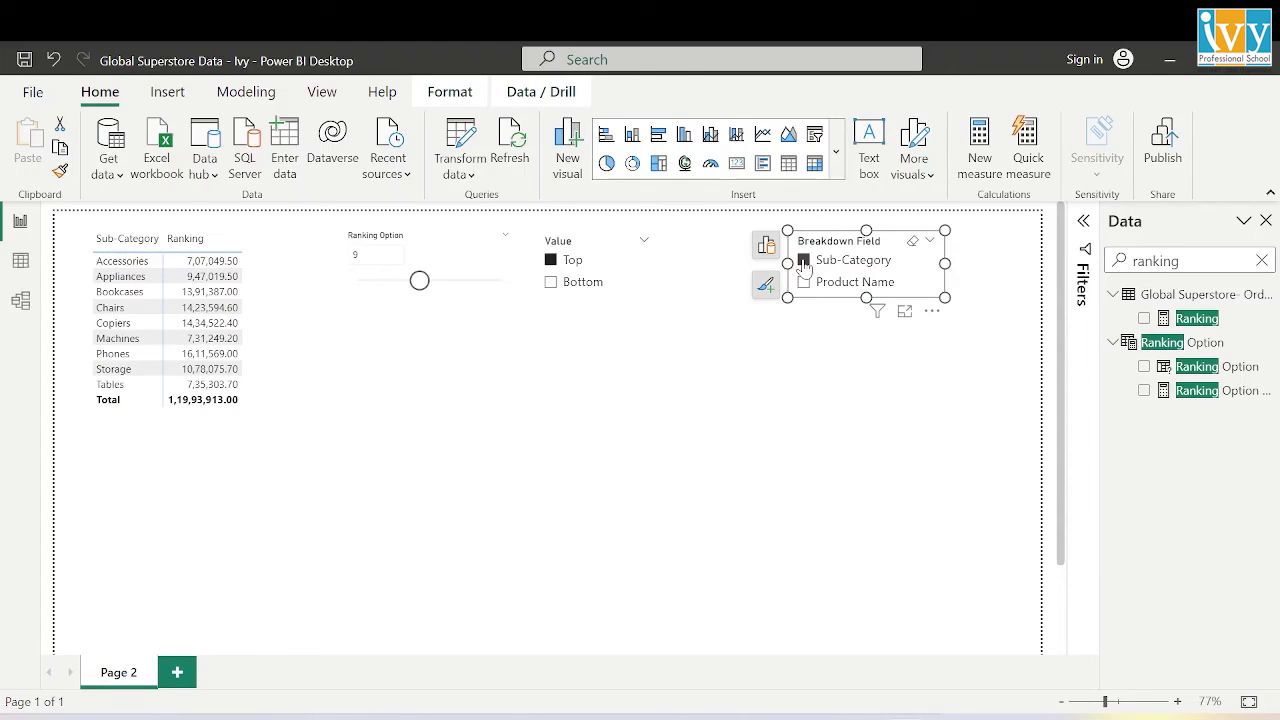
pyautogui.click(550, 283)
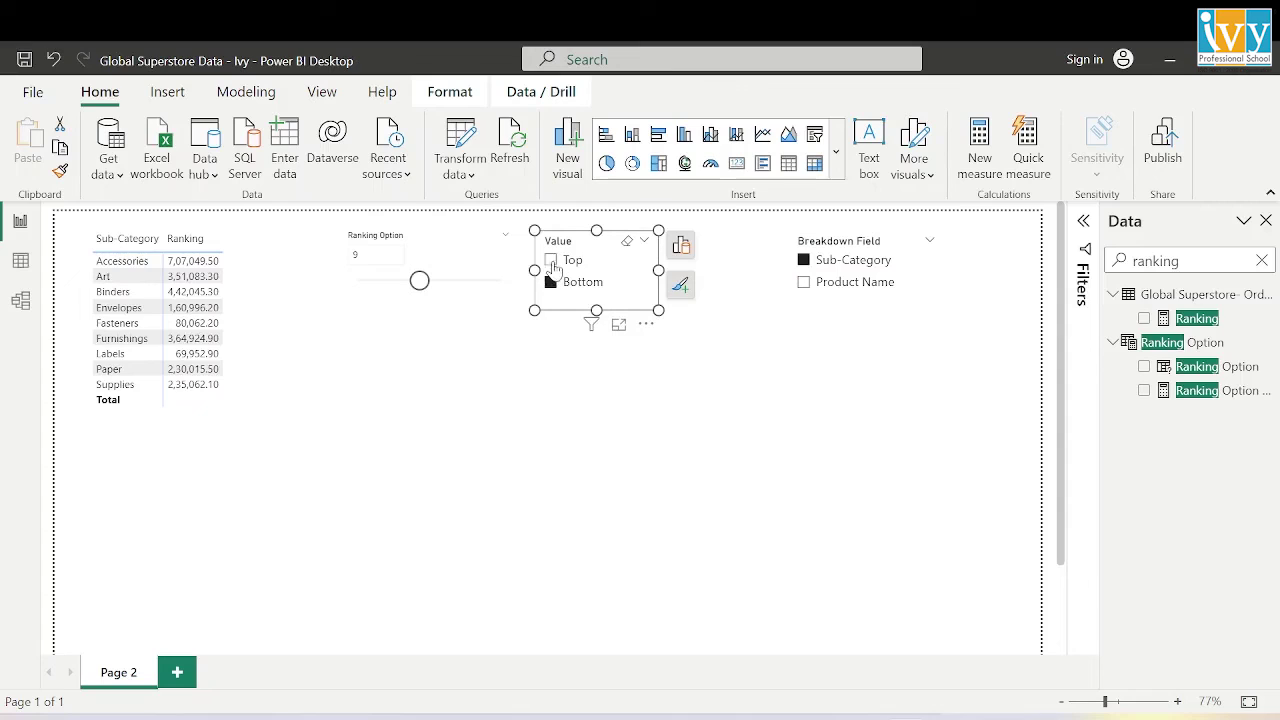
pyautogui.click(551, 261)
pyautogui.click(737, 547)
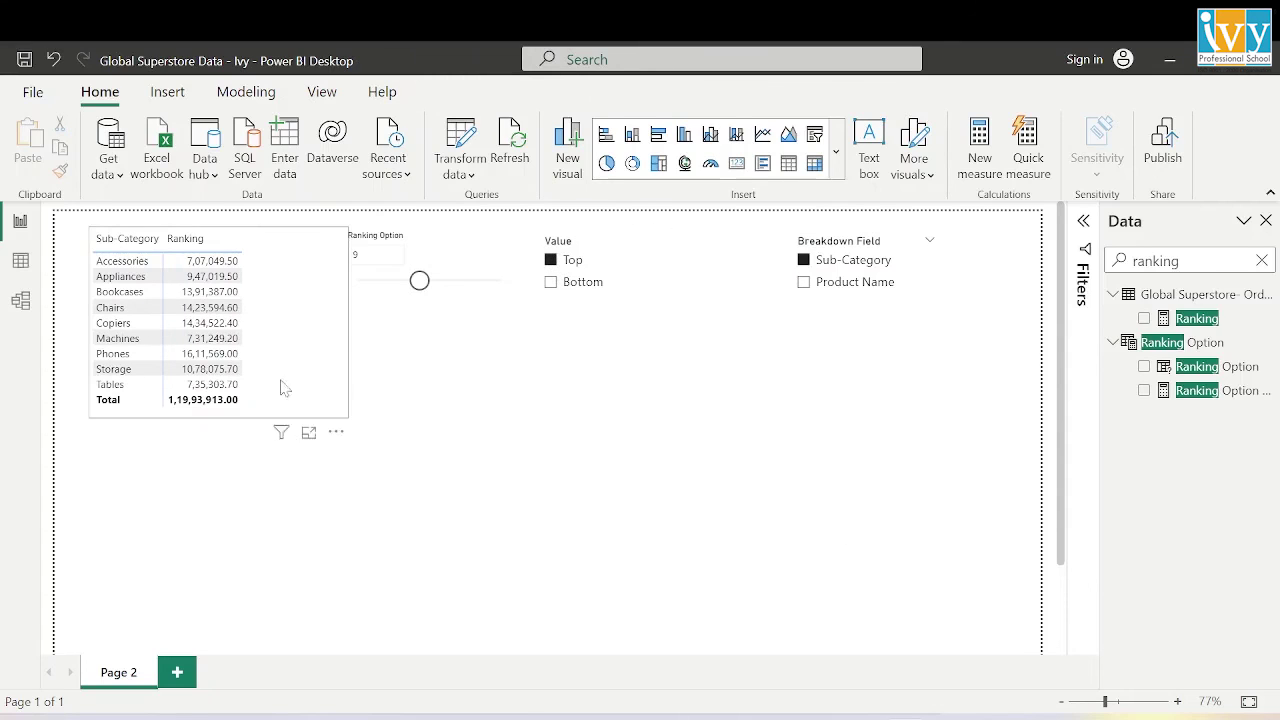